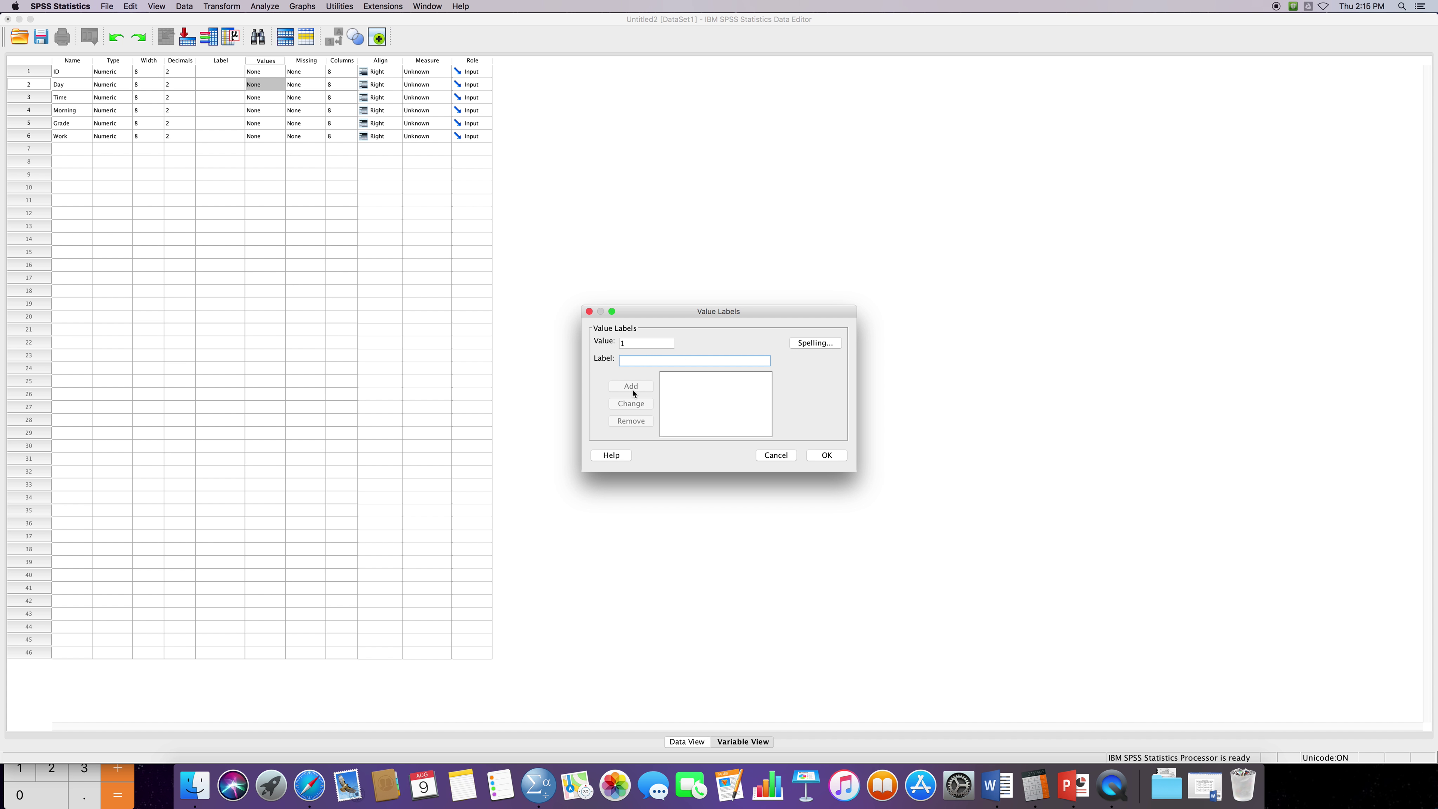
- Label Day's value 1 as 'Mon/Wed/Fri'
type("Mon/Wed/W")
key("BackSpace")
type("Fri")
left_click(633, 390)
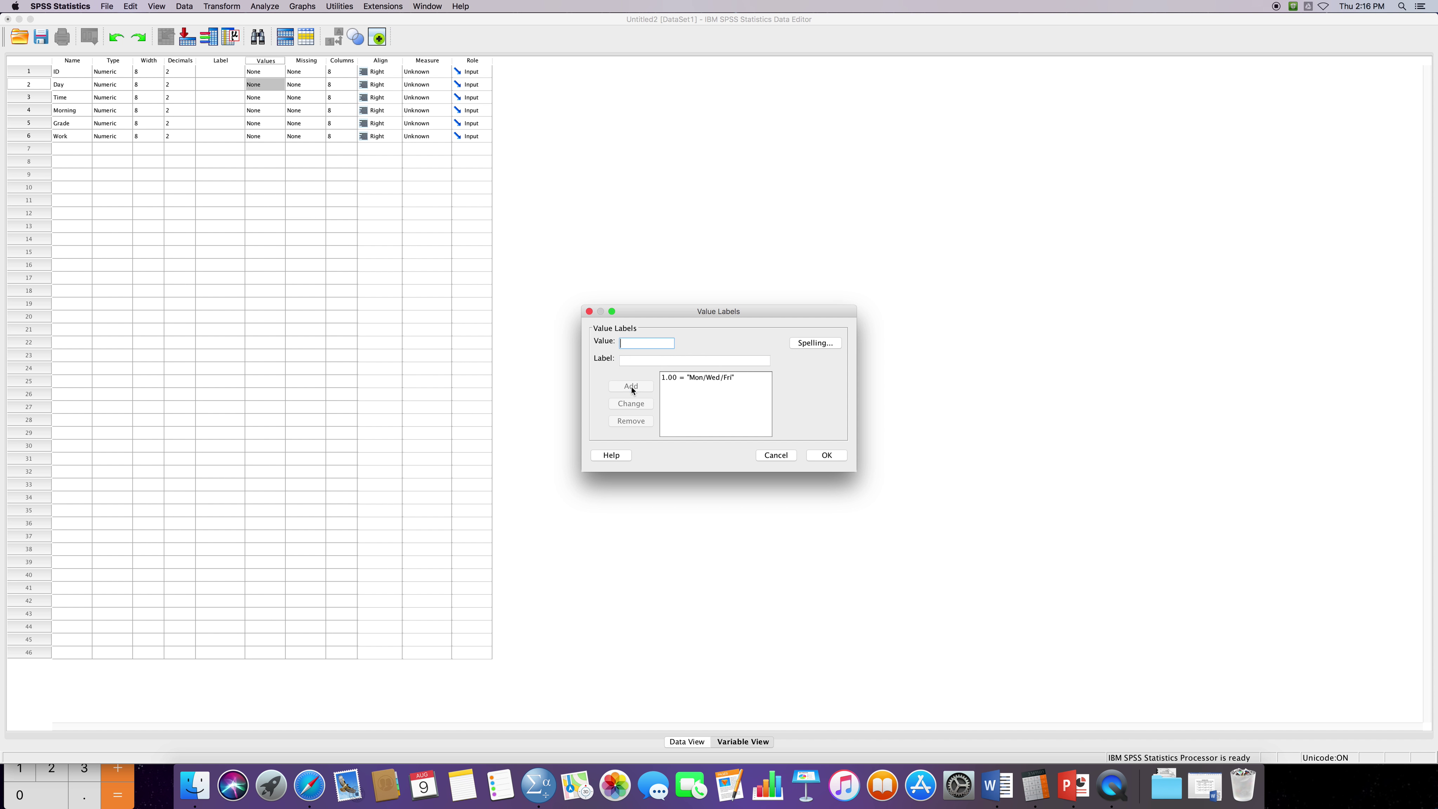
- Add the label 'Tues/Thur' for Day's value 2 and confirm the labels
type("2")
key("Tab")
type("Tuesd")
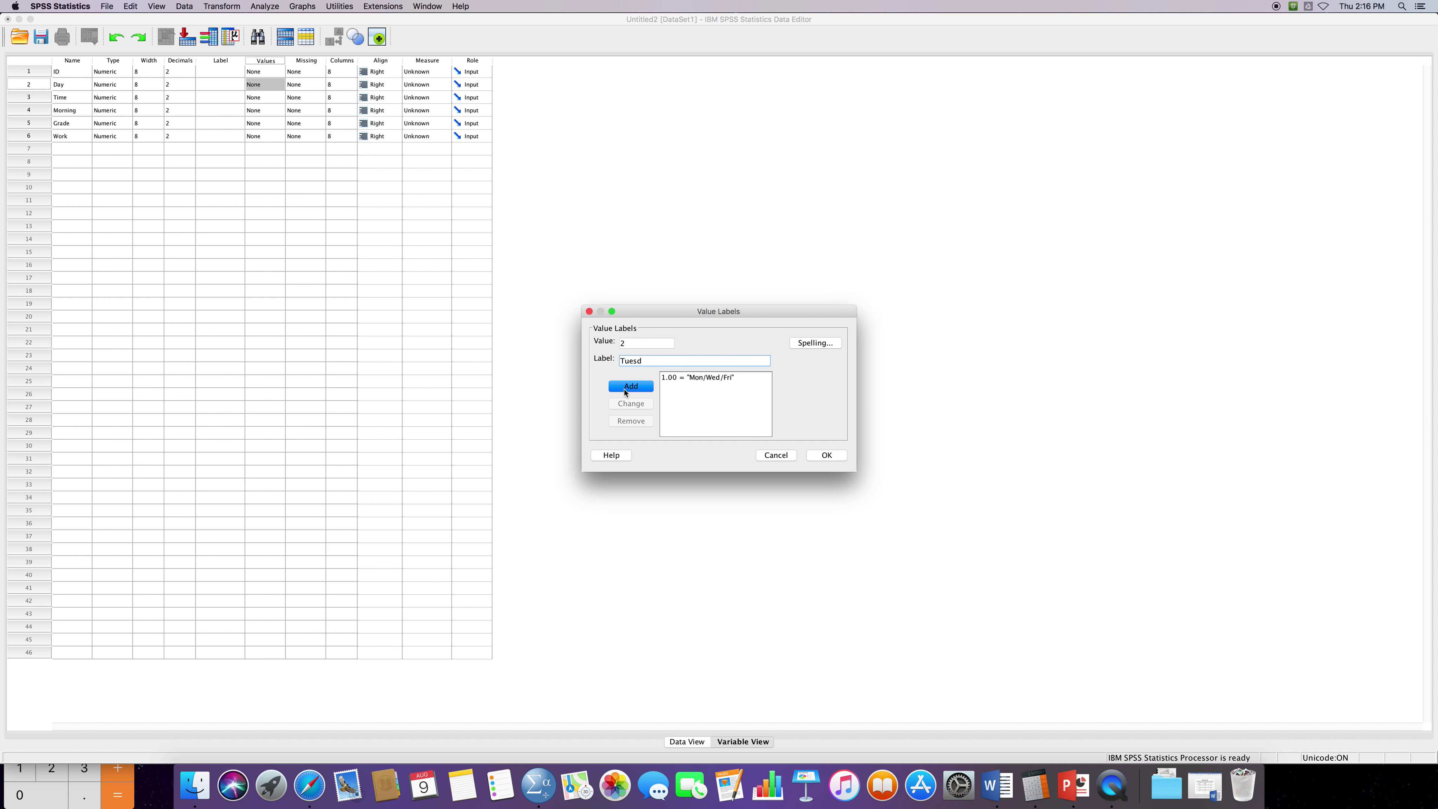
type("/Thur")
left_click(626, 390)
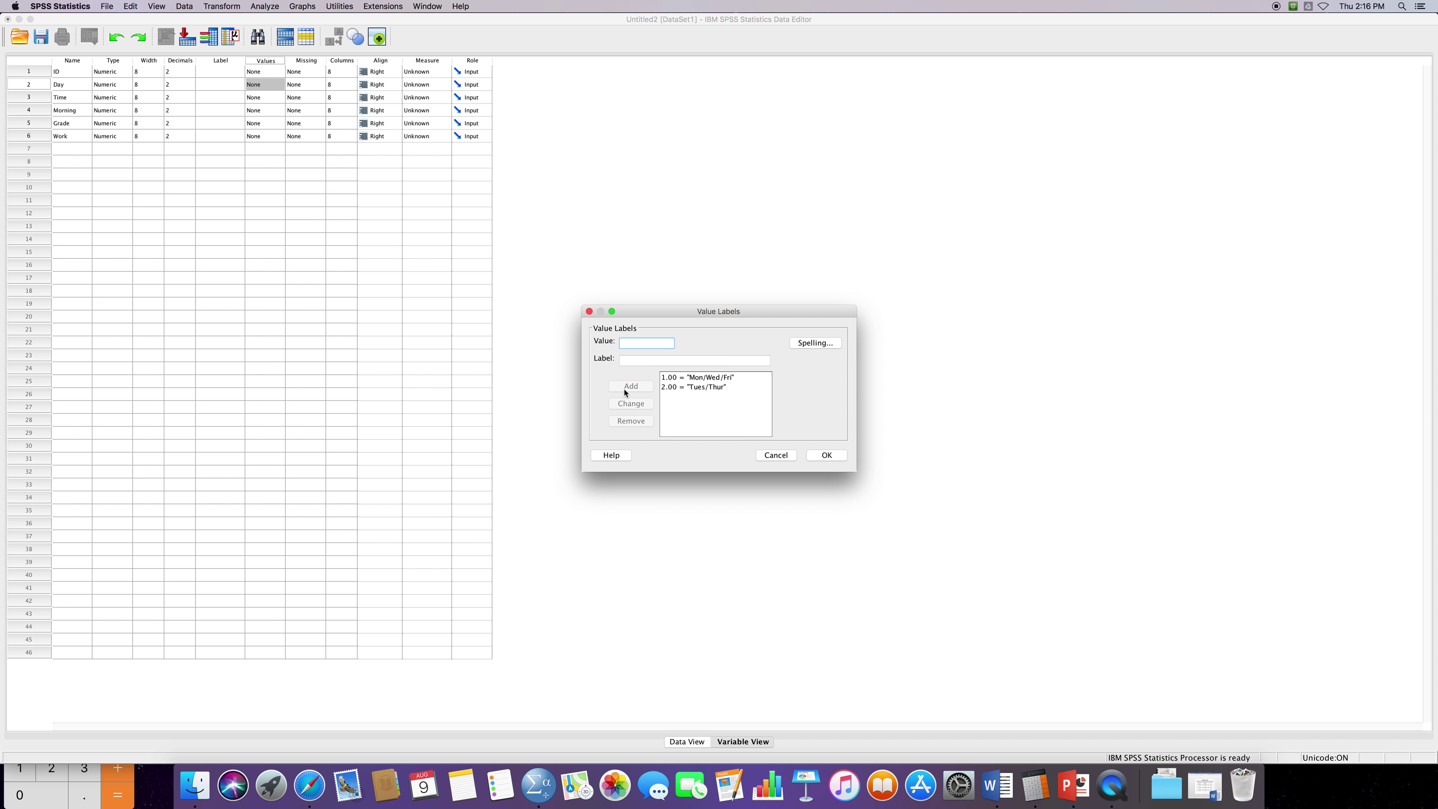
left_click(687, 391)
left_click(682, 380)
type("3")
key("BackSpace")
left_click(826, 455)
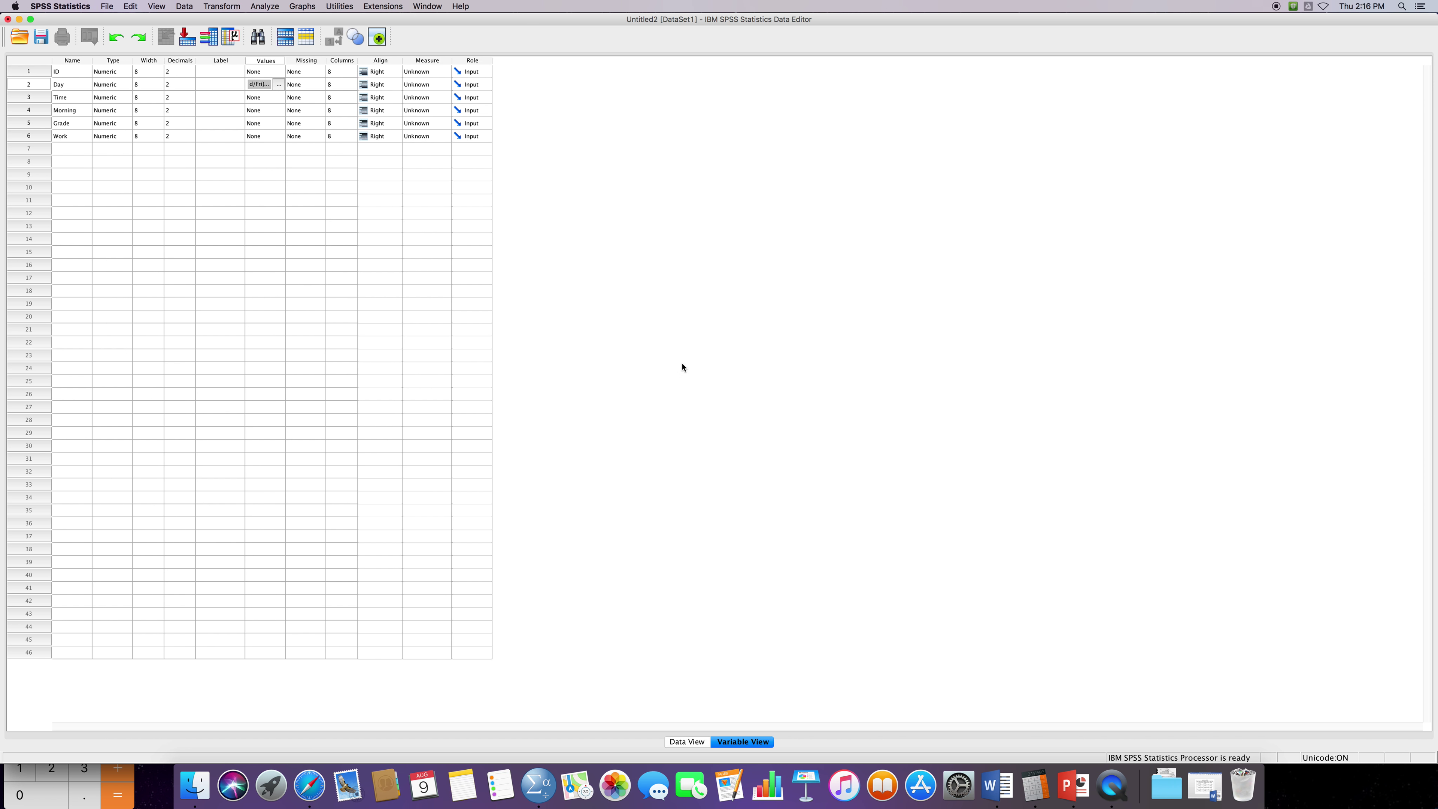
- Widen the Values column and label Time's value 1 as 'Morning'
left_click_drag(286, 62, 290, 61)
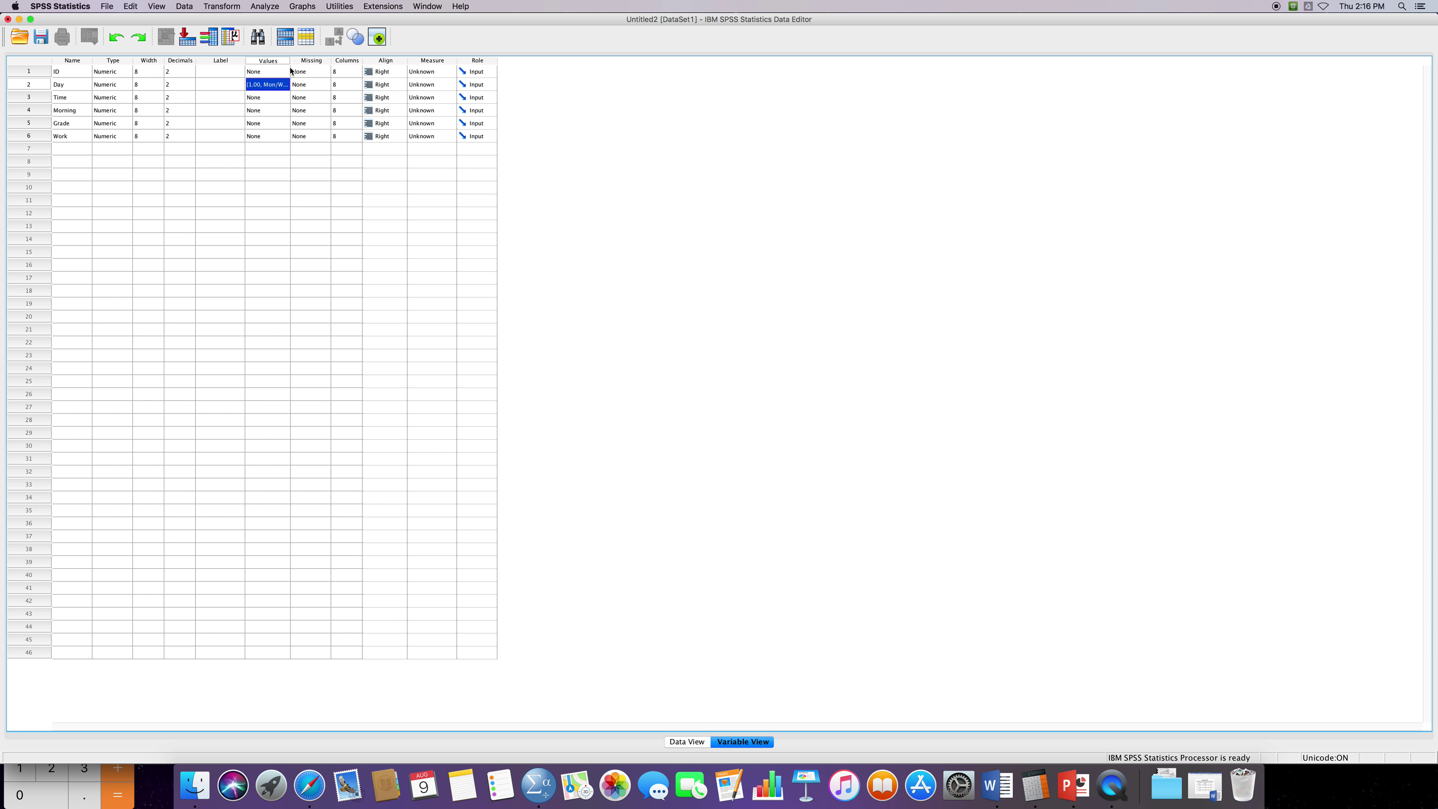
left_click(285, 99)
left_click(283, 98)
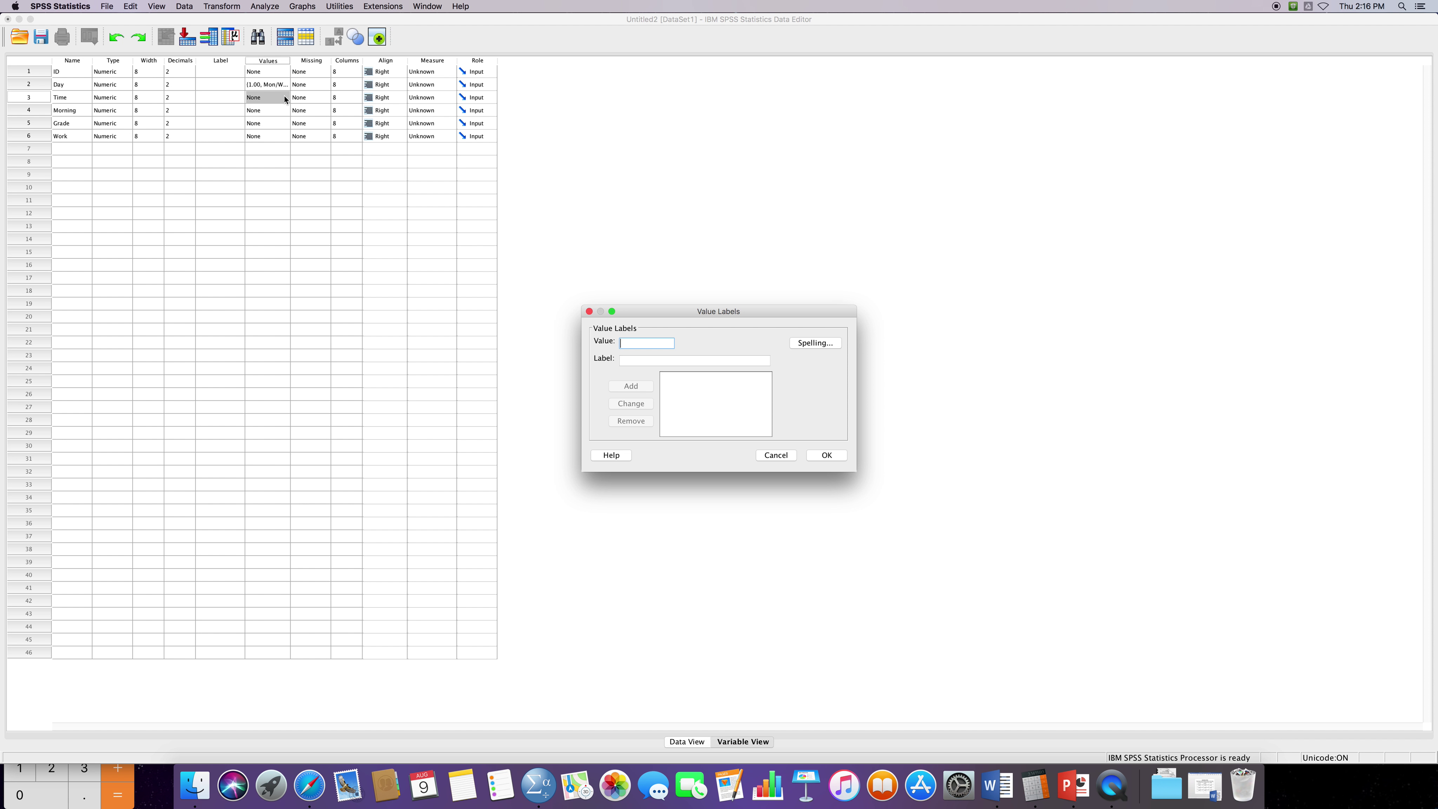
type("1")
left_click(626, 360)
type("M")
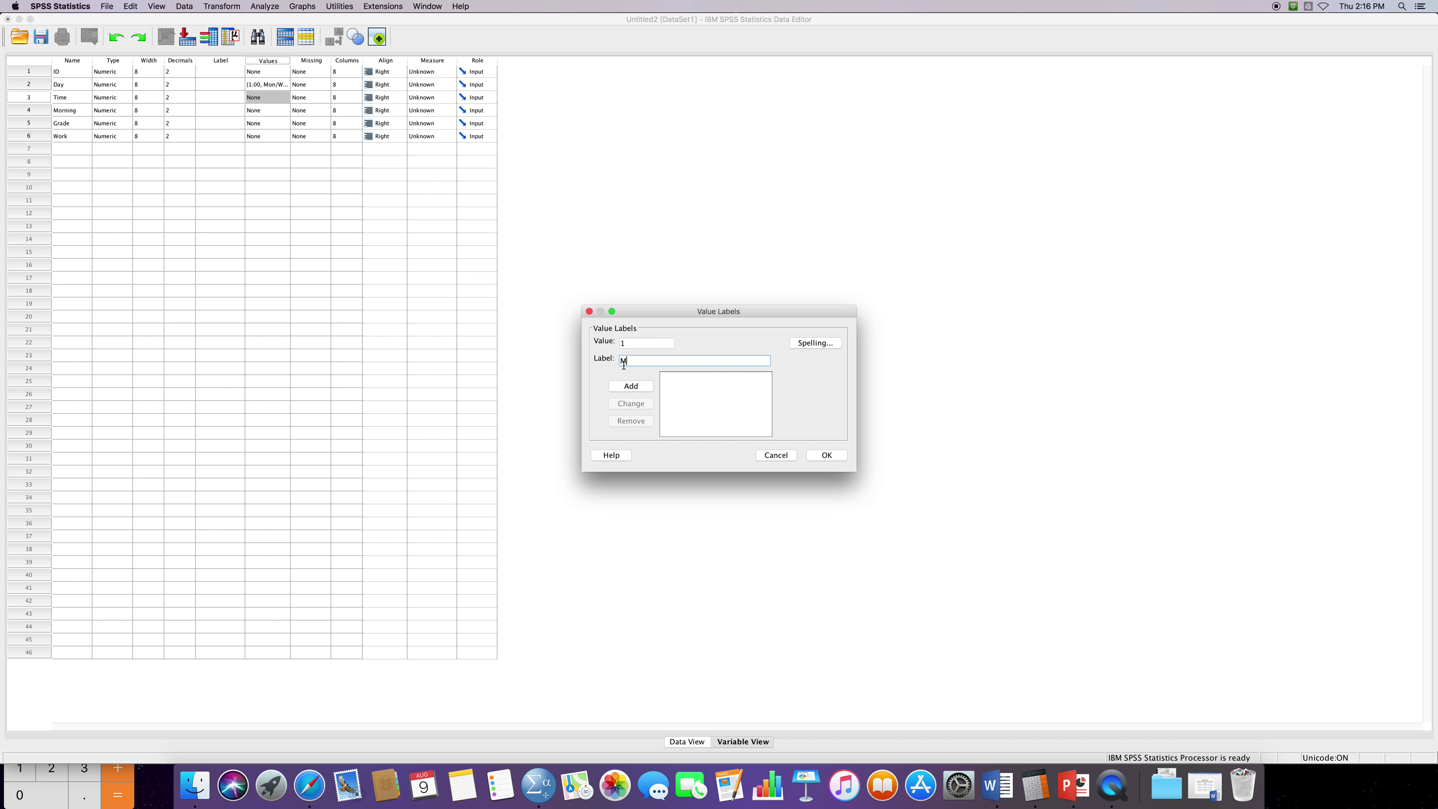
type("orning")
key("Return")
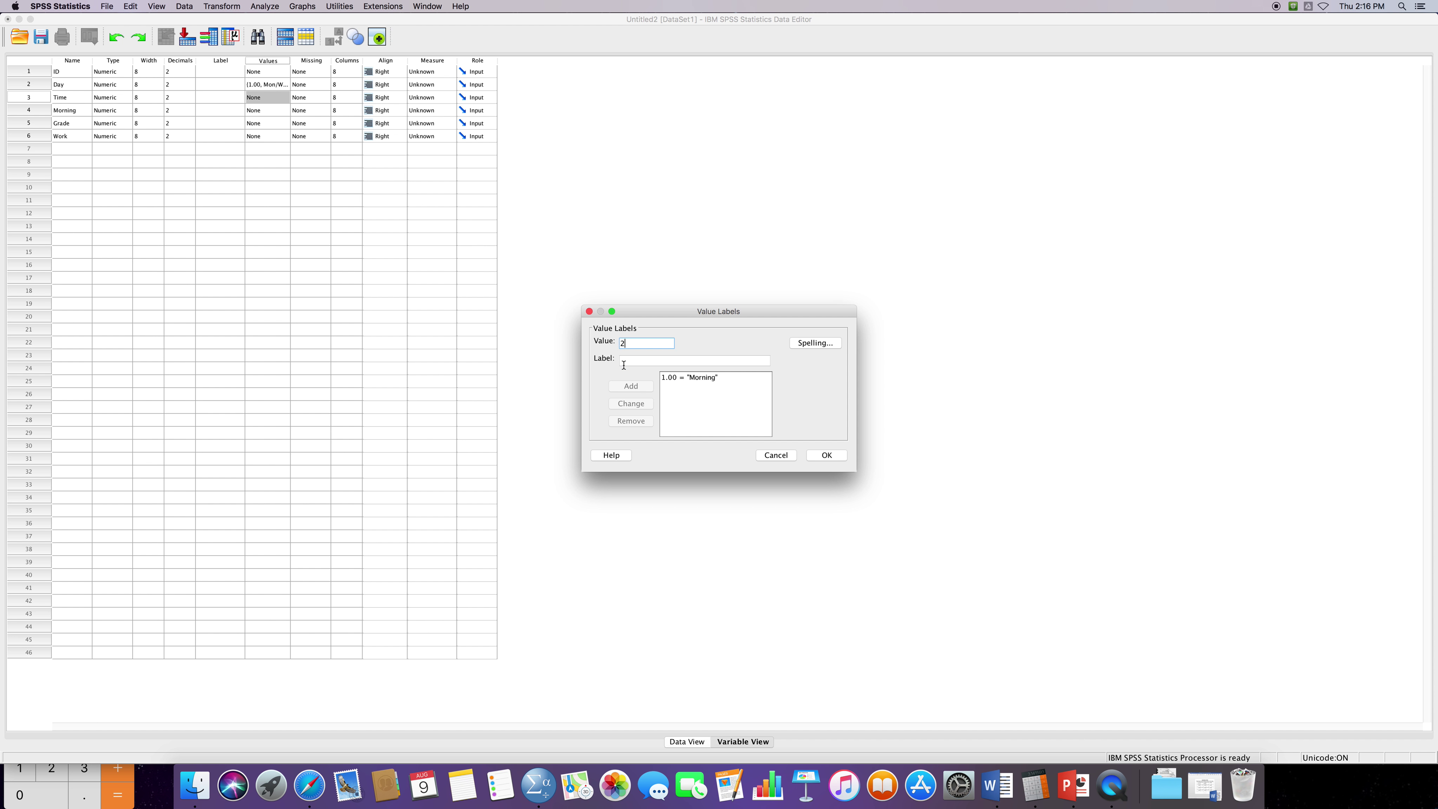
- Add the label 'Afternoon' for Time's value 2 and confirm
type("2A")
key("BackSpace")
left_click(624, 364)
type("Afternoon")
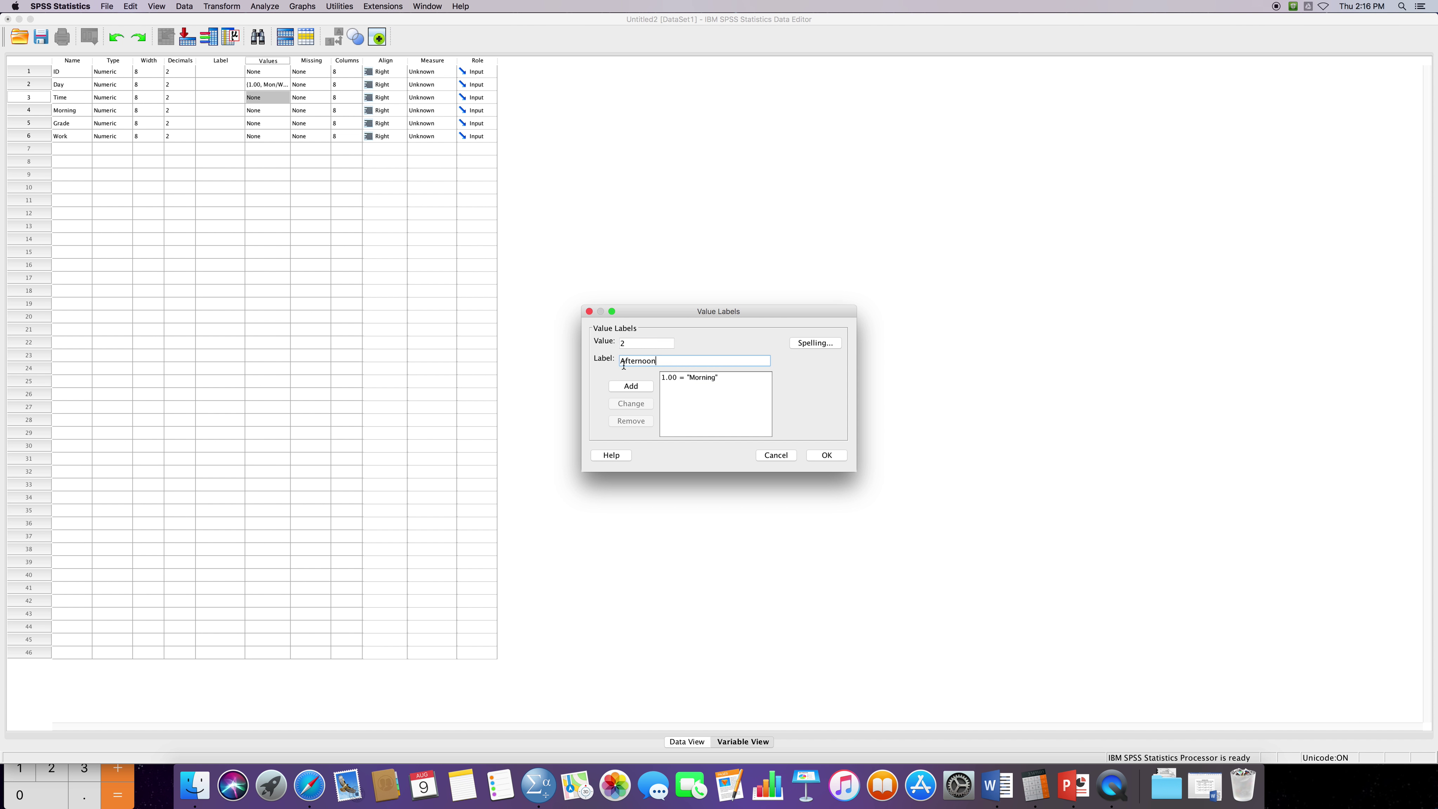
key("Return")
left_click(828, 456)
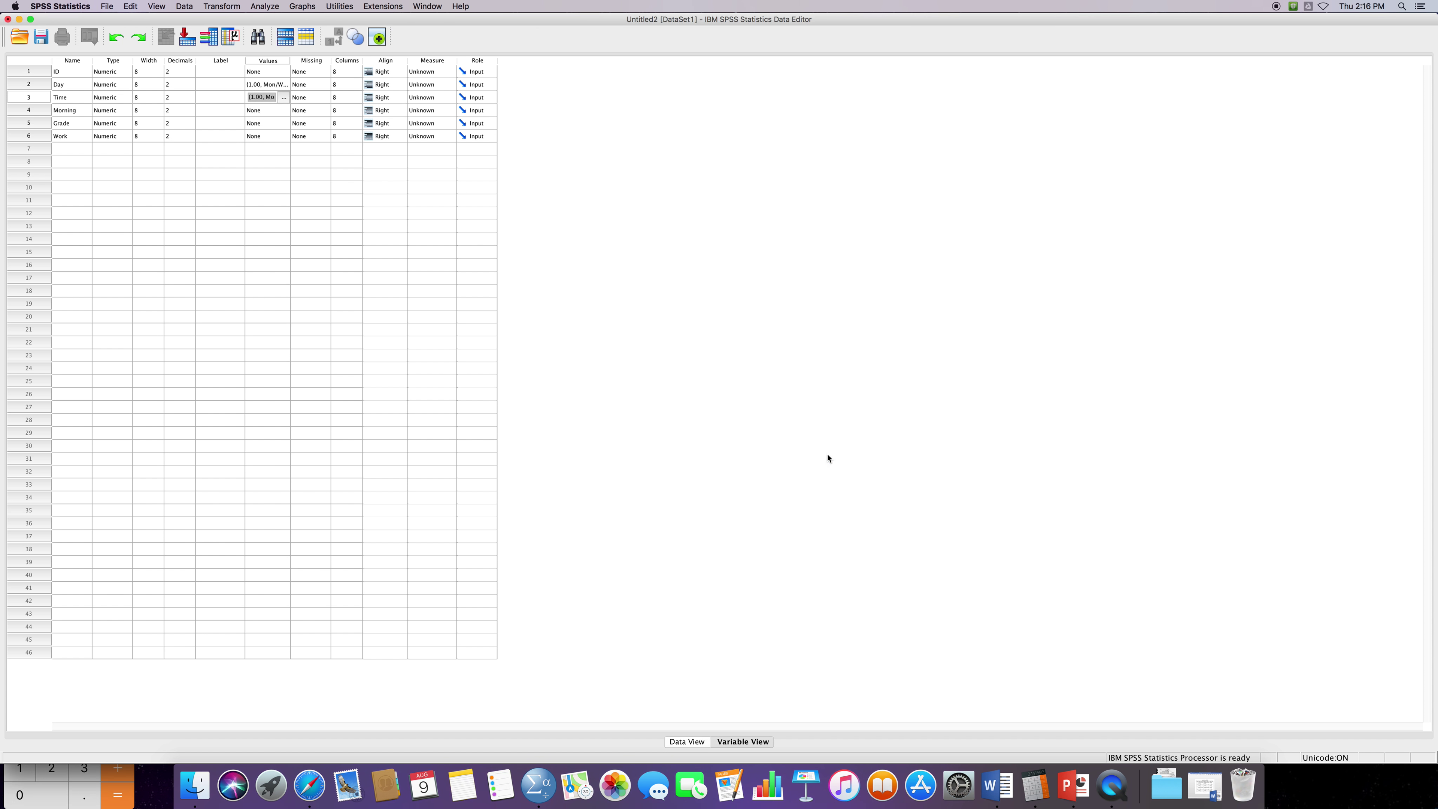
- Label Morning's value 0 as 'No' and value 1 as 'Yes', then confirm
double_click(285, 112)
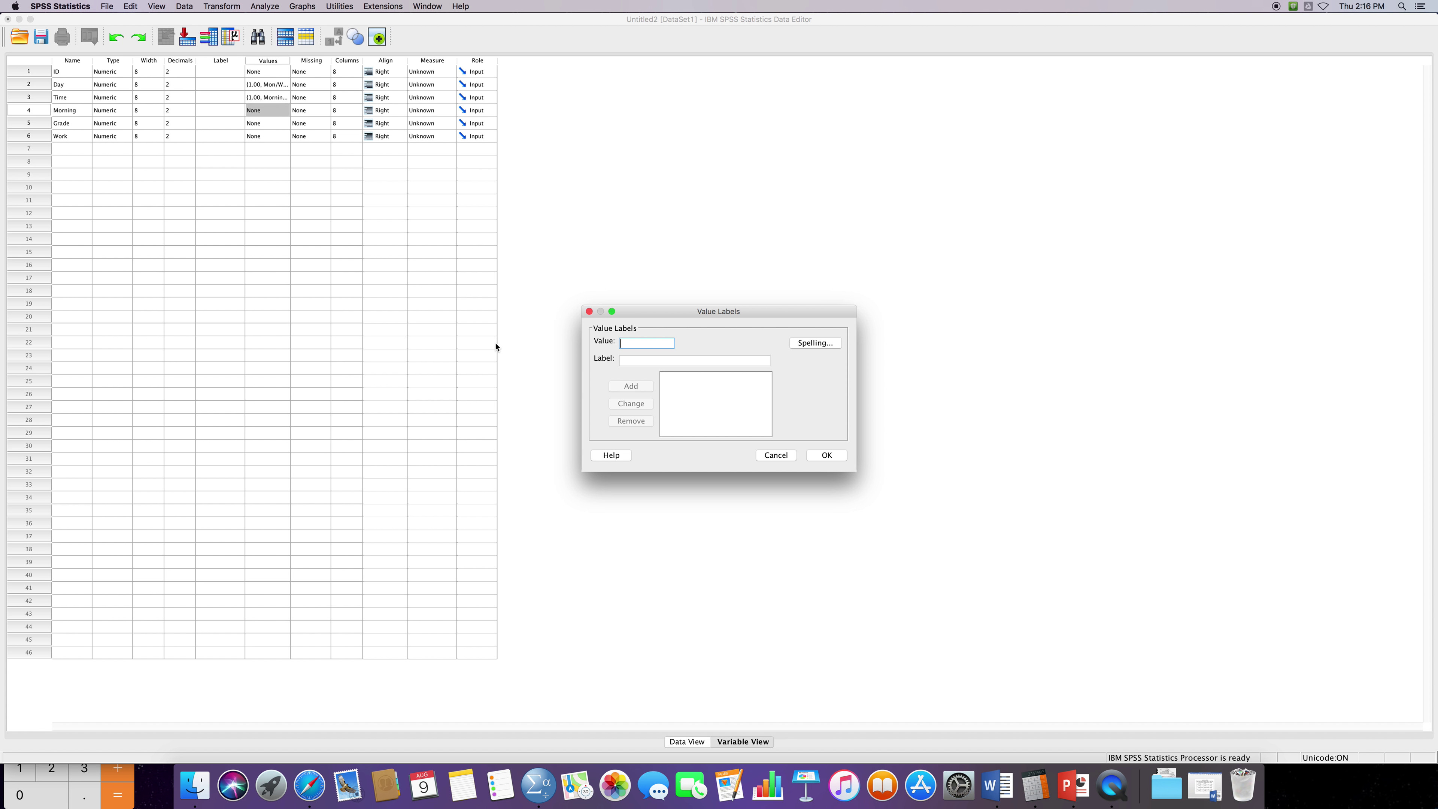
type("0")
key("Tab")
type("No")
key("Return")
key("Tab")
type("Yes")
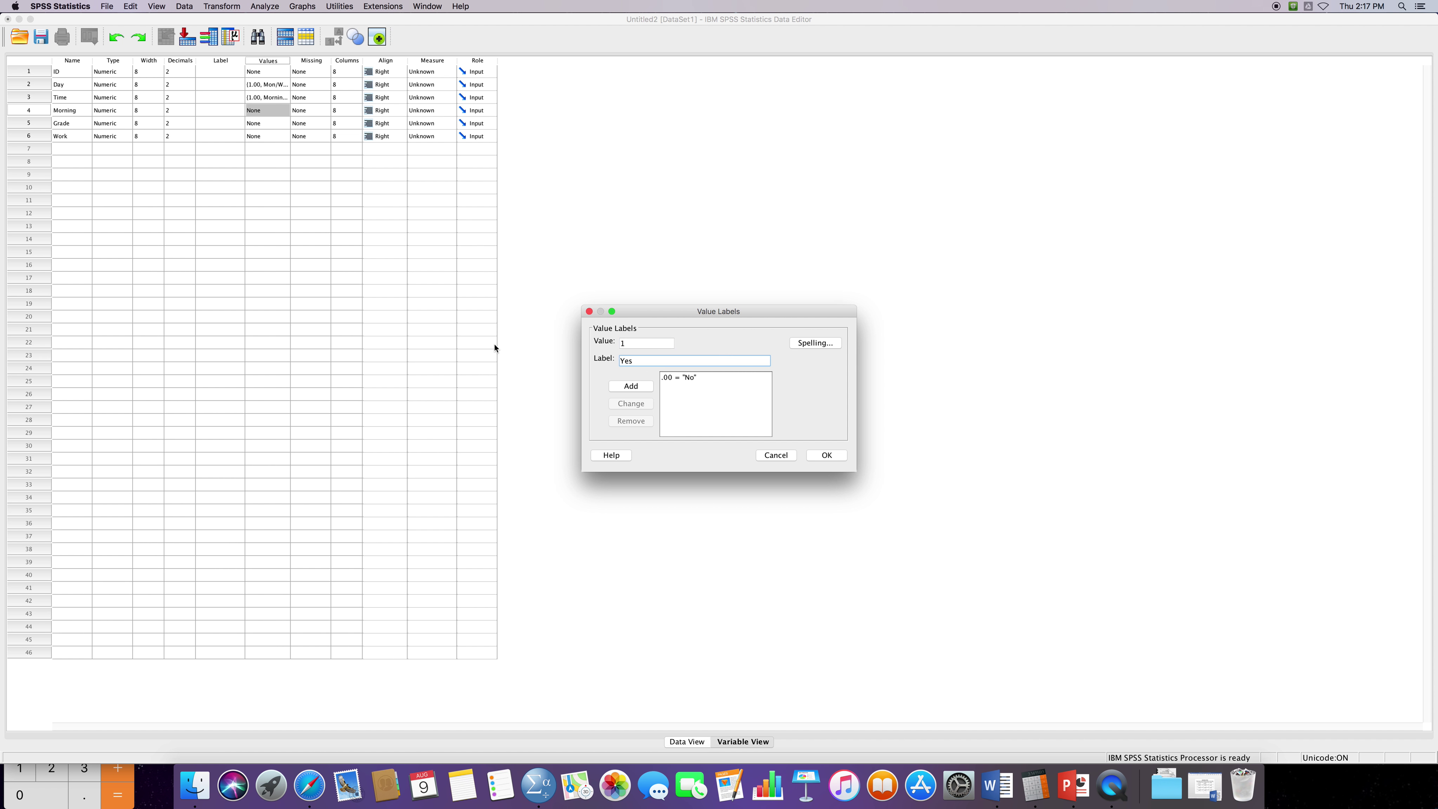
key("Return")
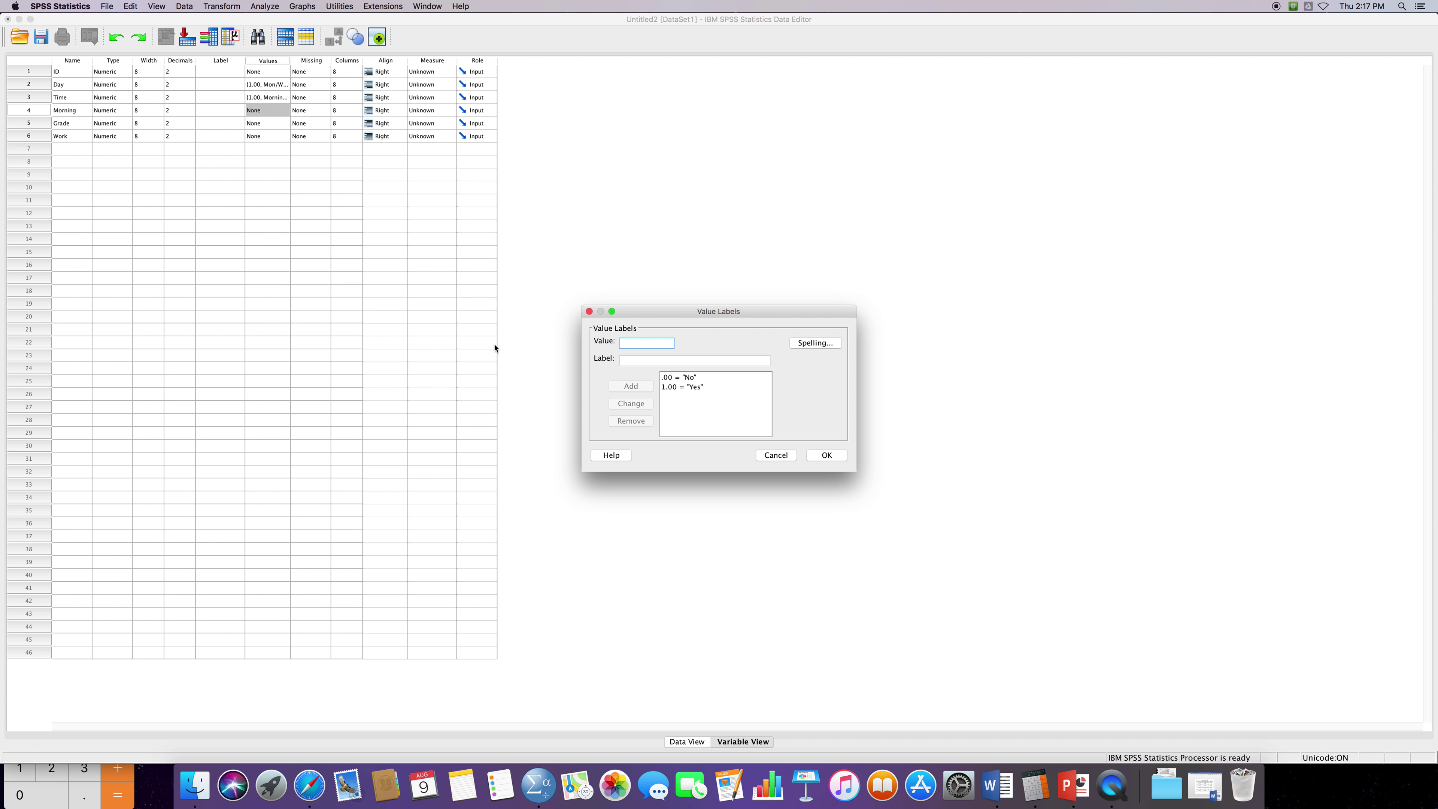
left_click(824, 457)
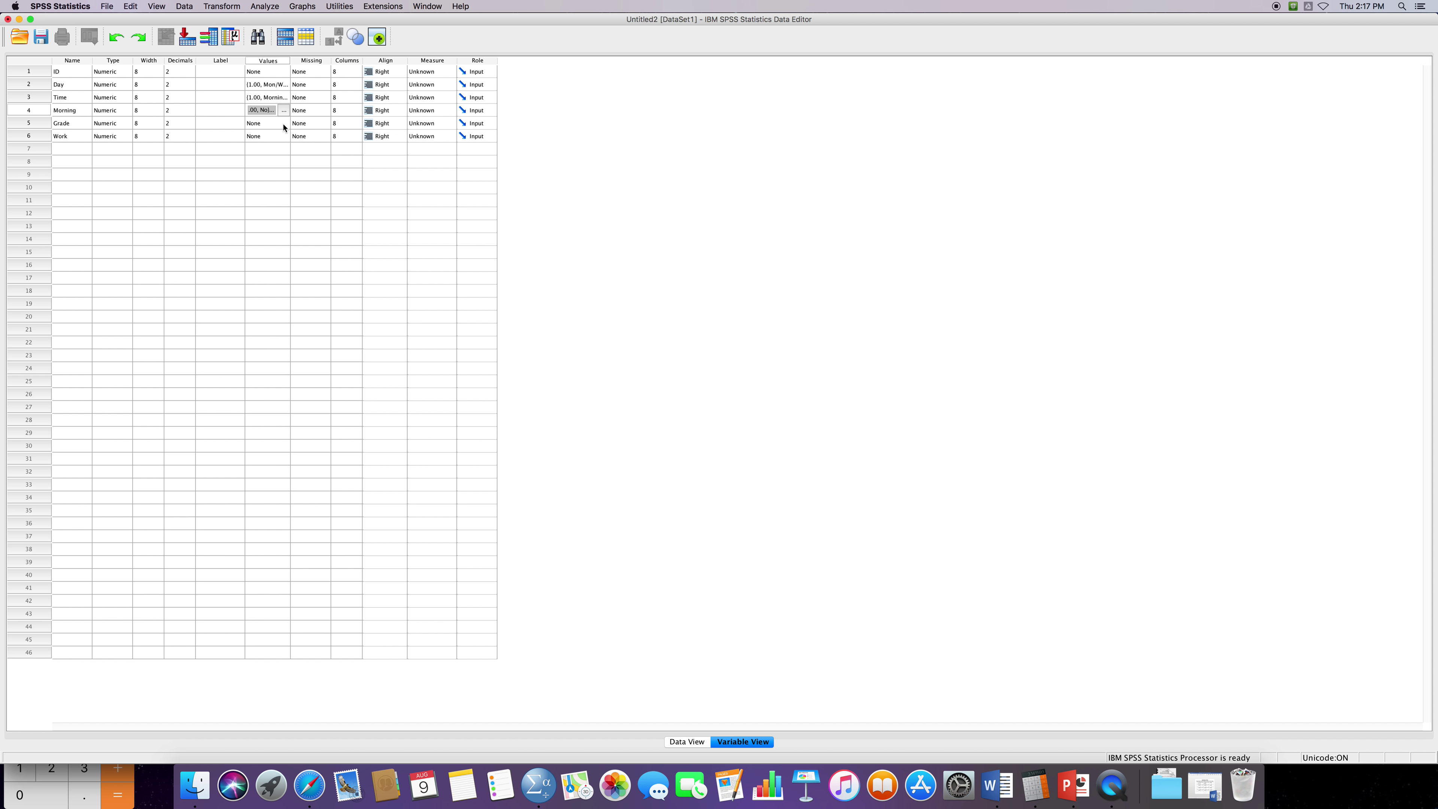
- Label Work's value 0 as 'No work'
double_click(288, 137)
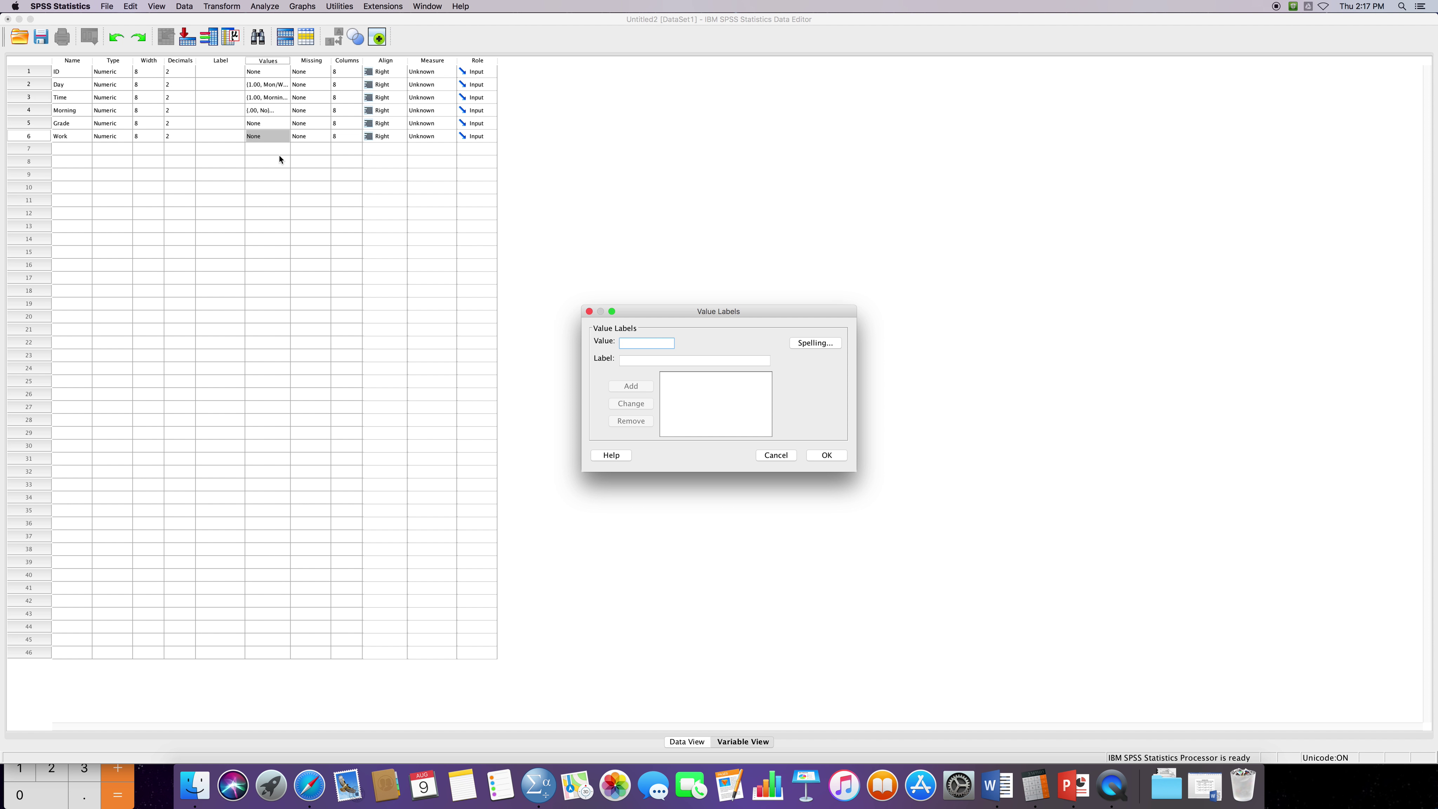
type("0")
key("Tab")
type("No work")
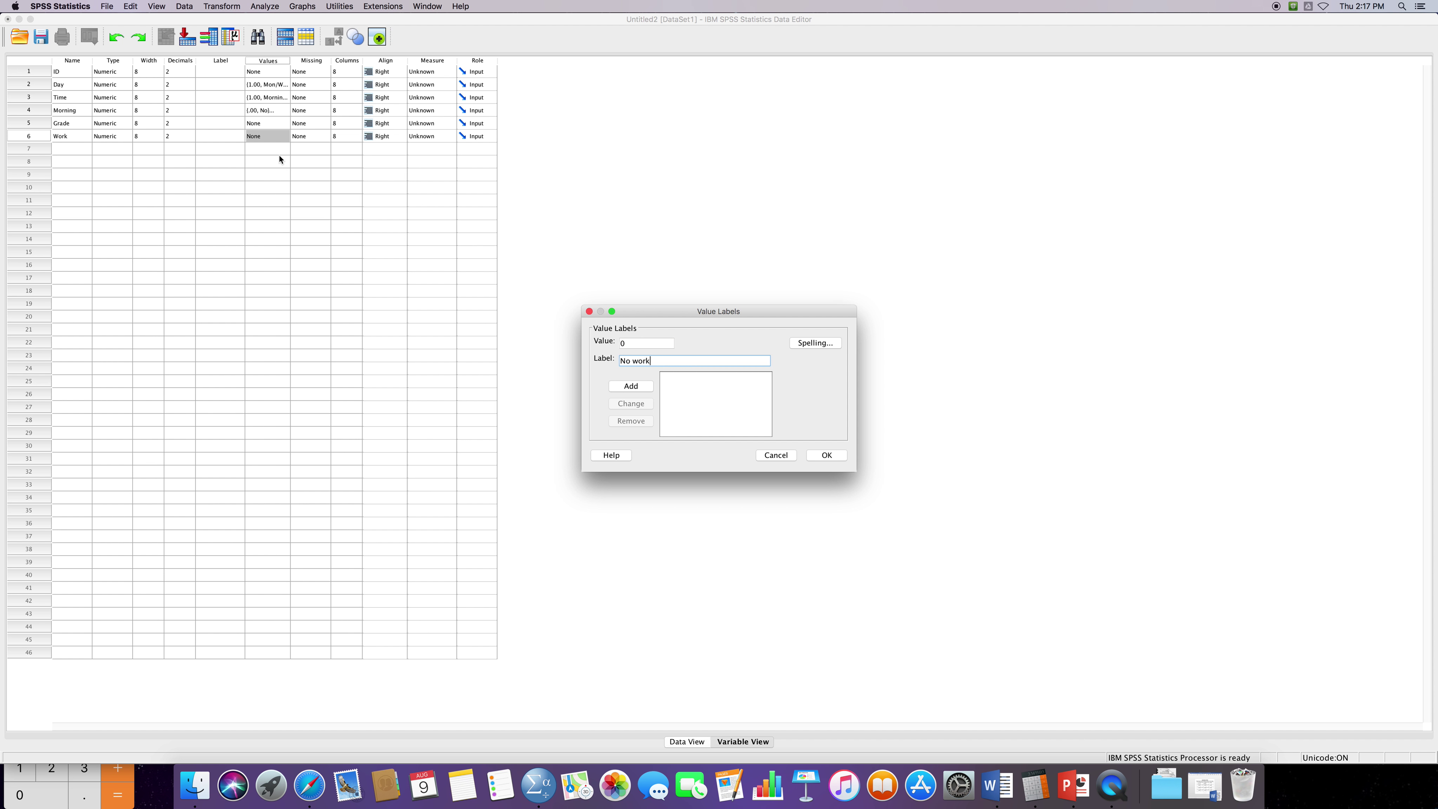
key("Return")
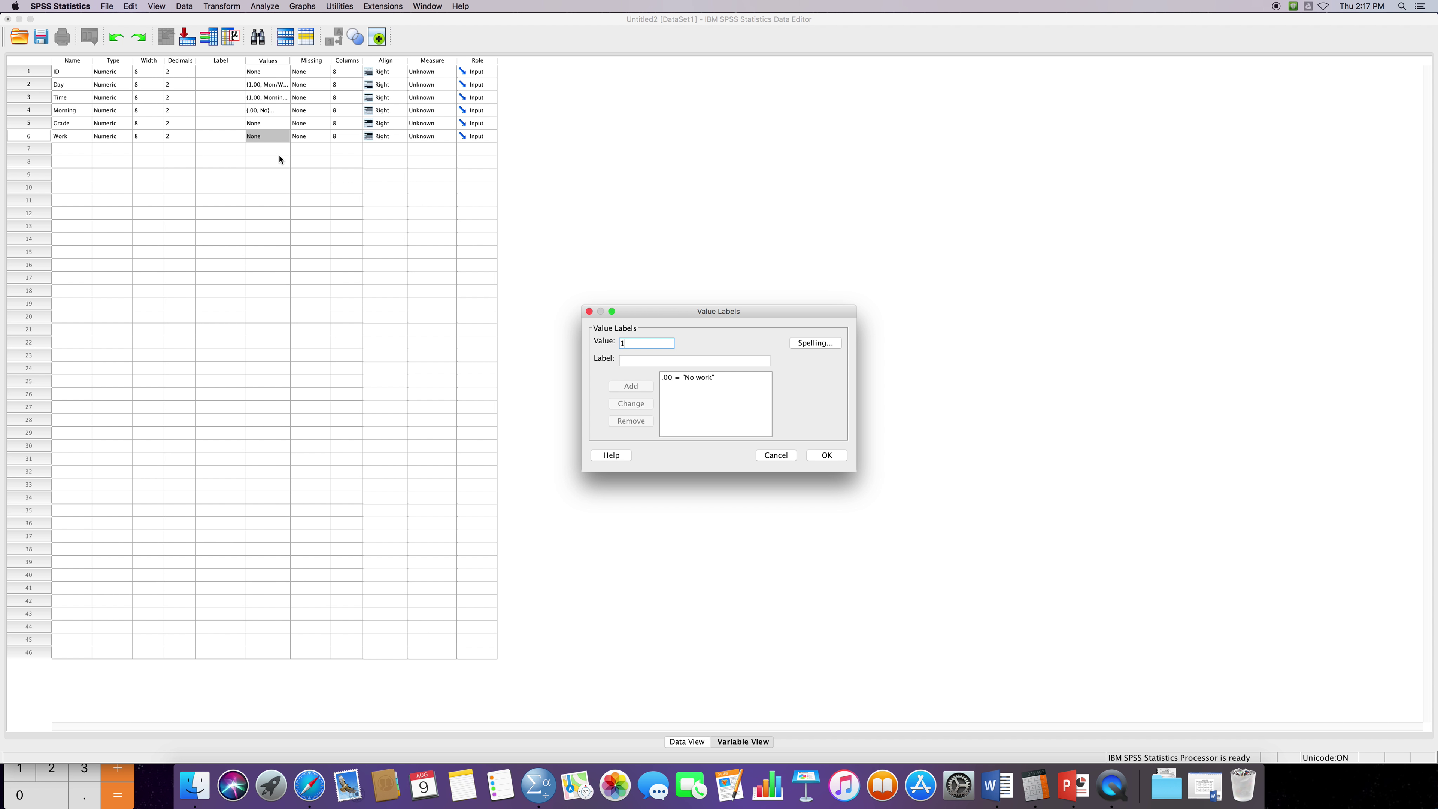
- Add Work labels 1 = 'Part Time' and 2 = 'Full Time', then confirm
type("1")
key("Tab")
type("Part")
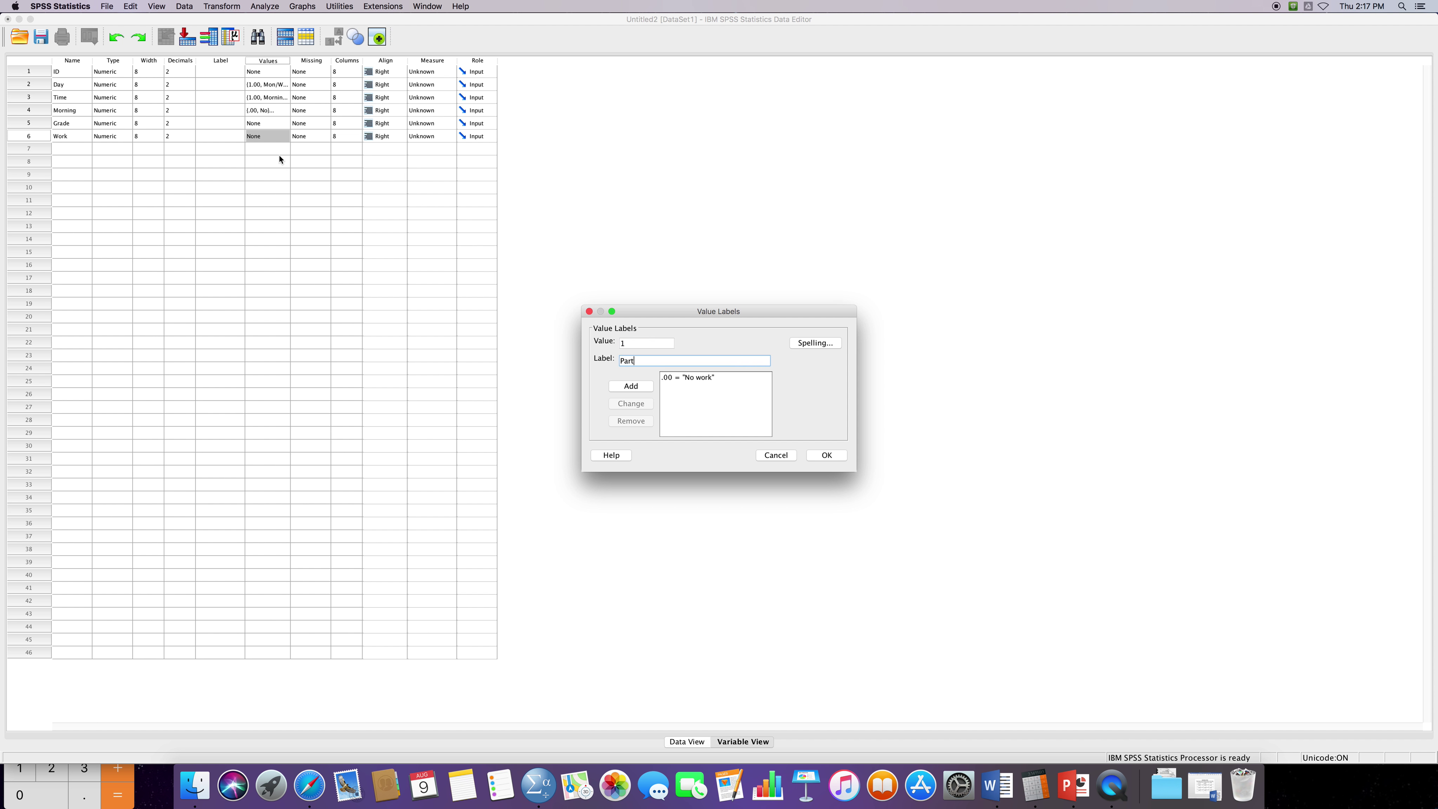
type(" Time")
key("Return")
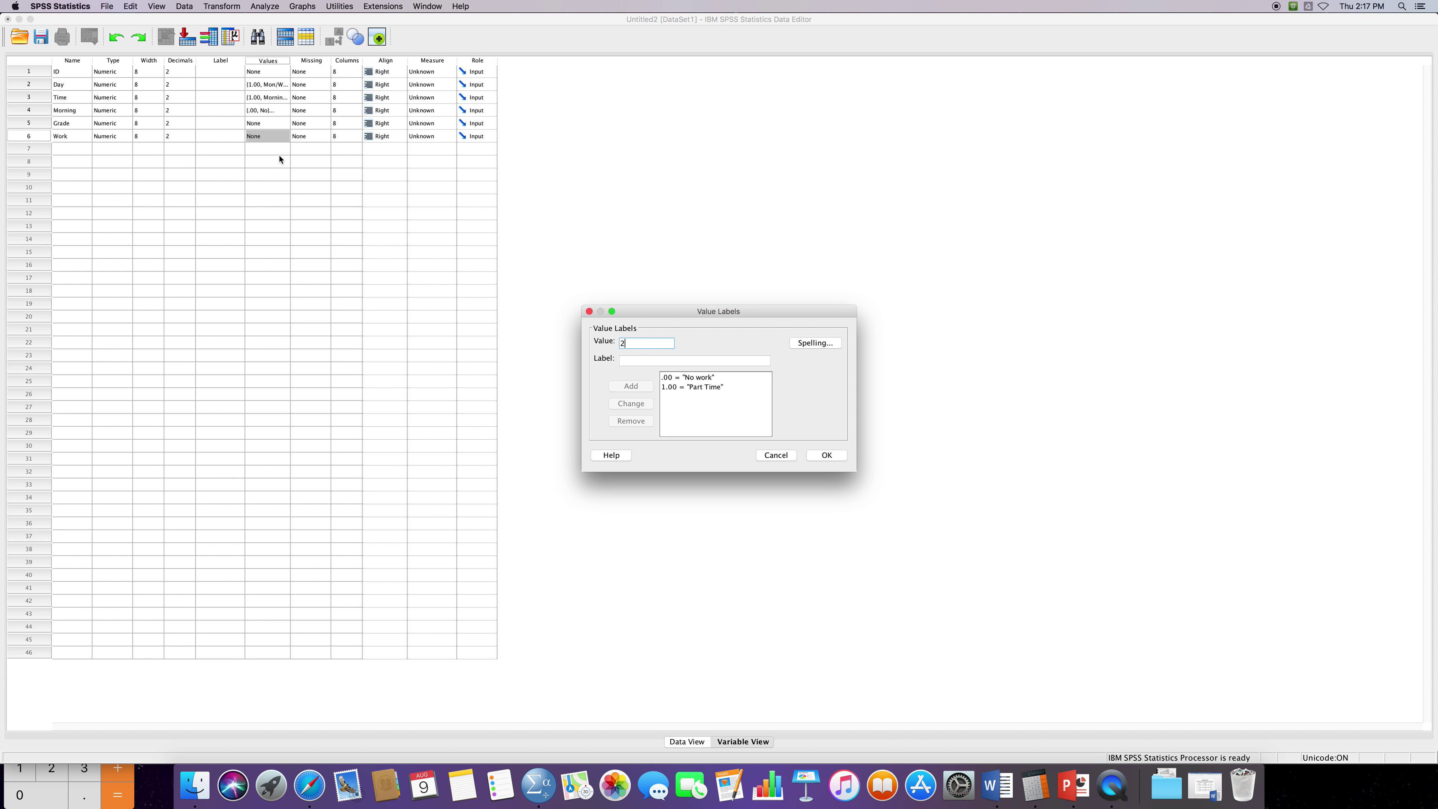
key("Tab")
type("Full")
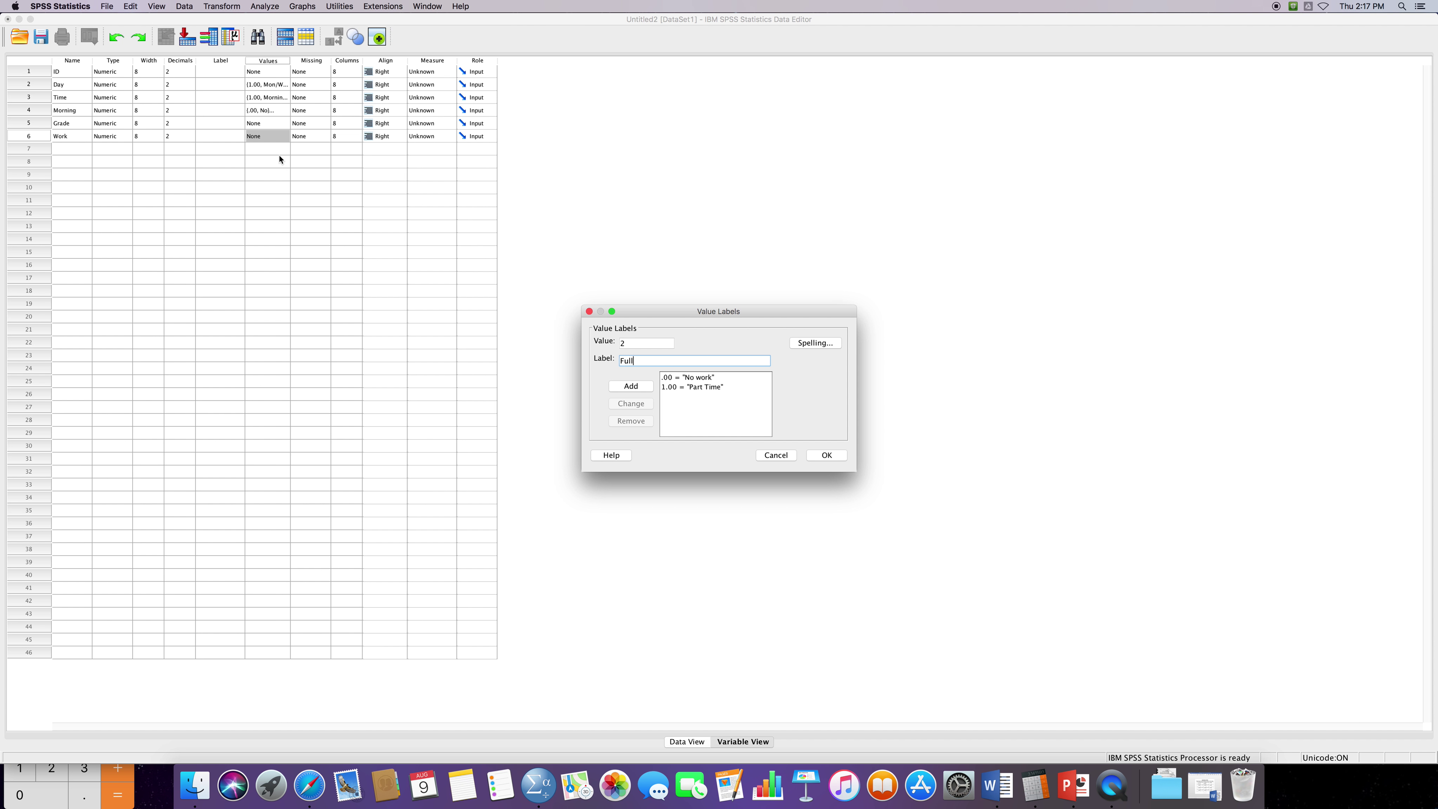
type(" Time")
key("Return")
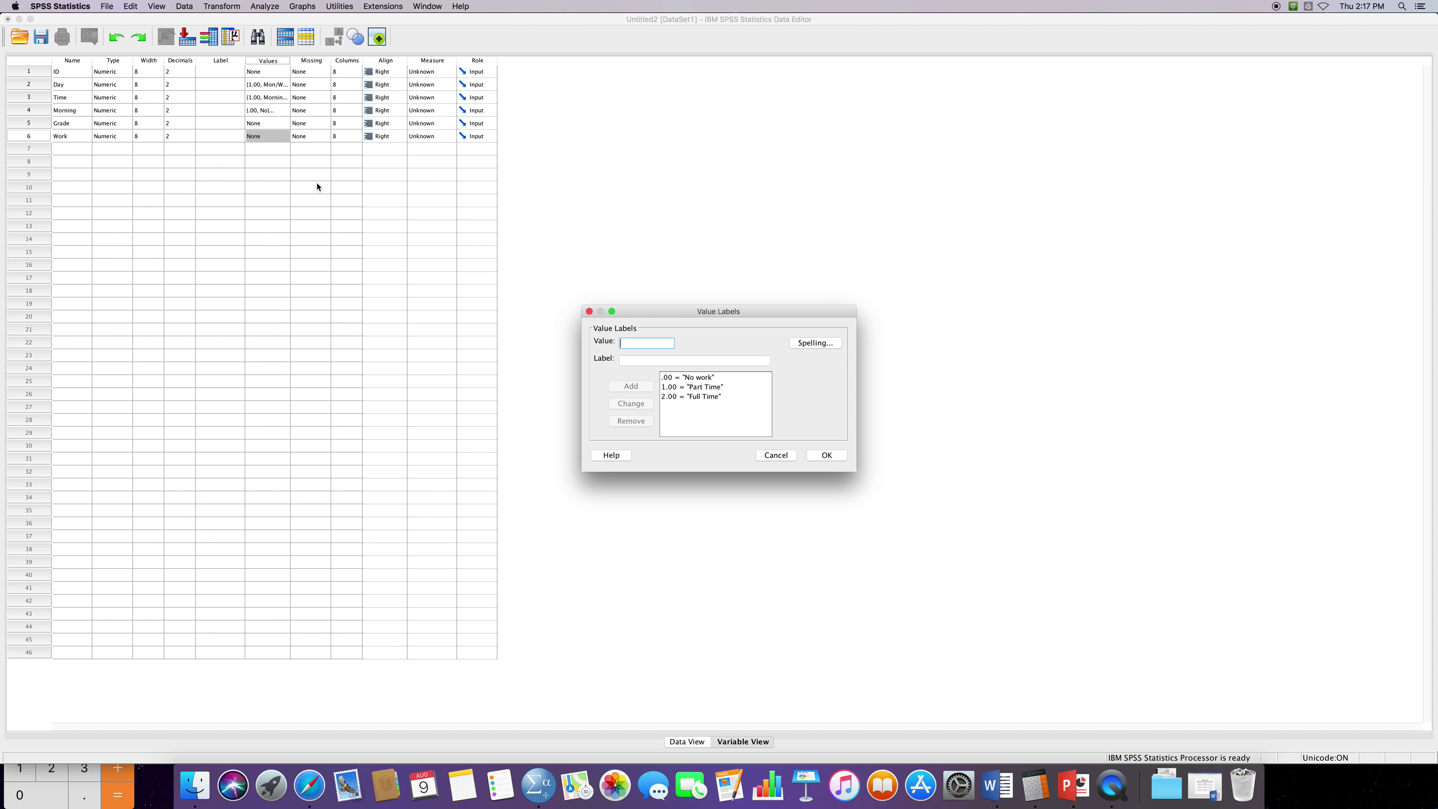
left_click(826, 456)
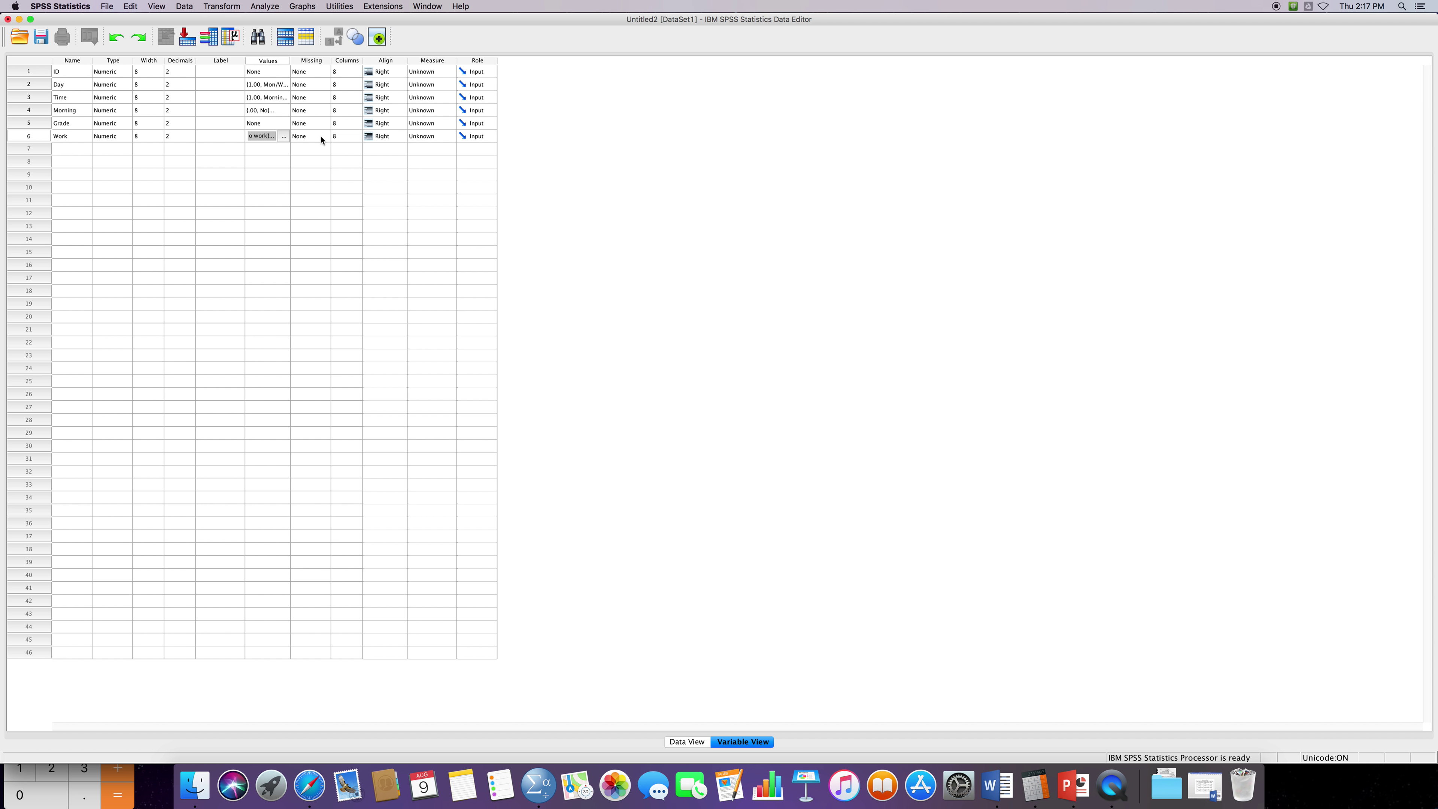
- Label Day 'Day of Class taken' and Time 'Time of Class'
left_click(224, 85)
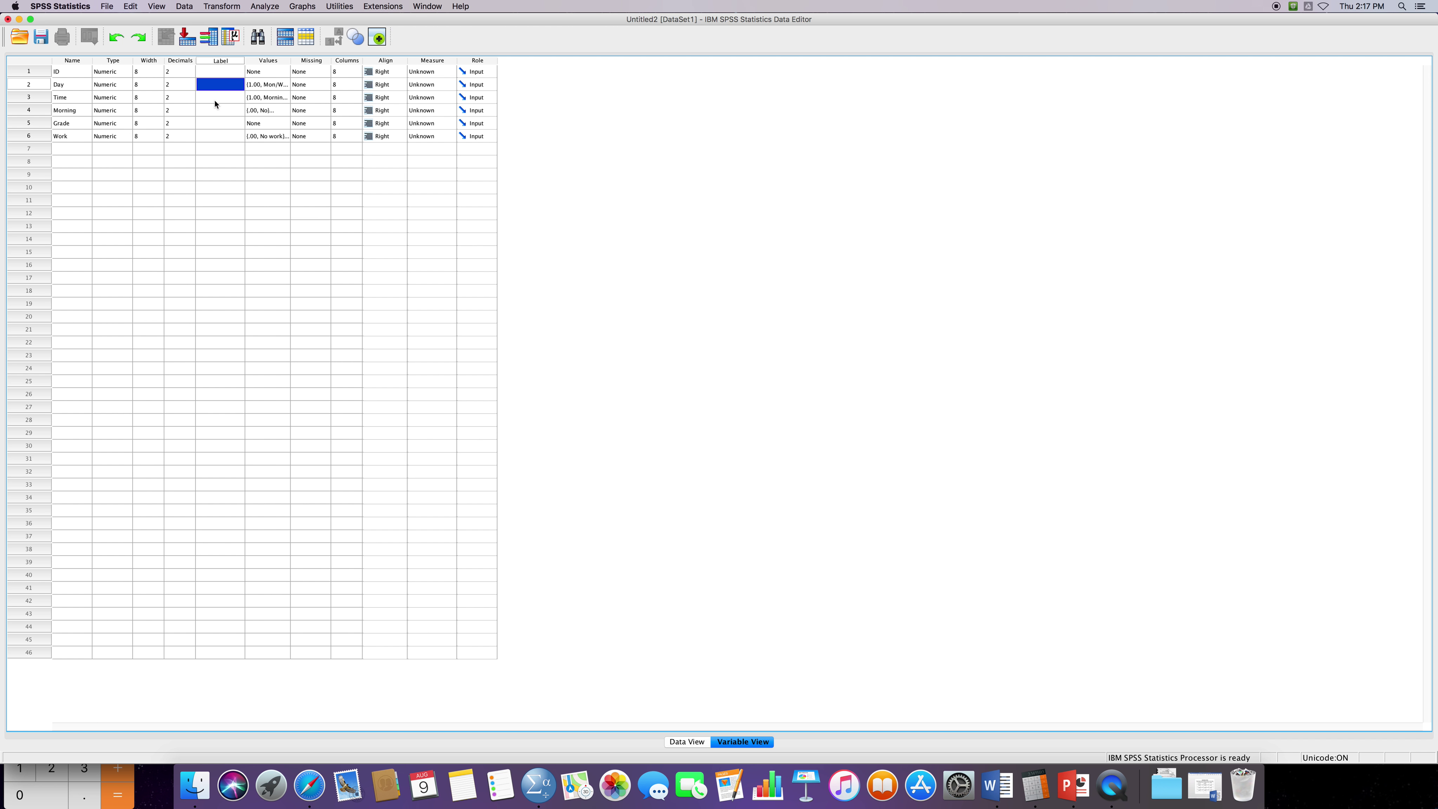
type("Day o")
type("f Class taken")
key("Return")
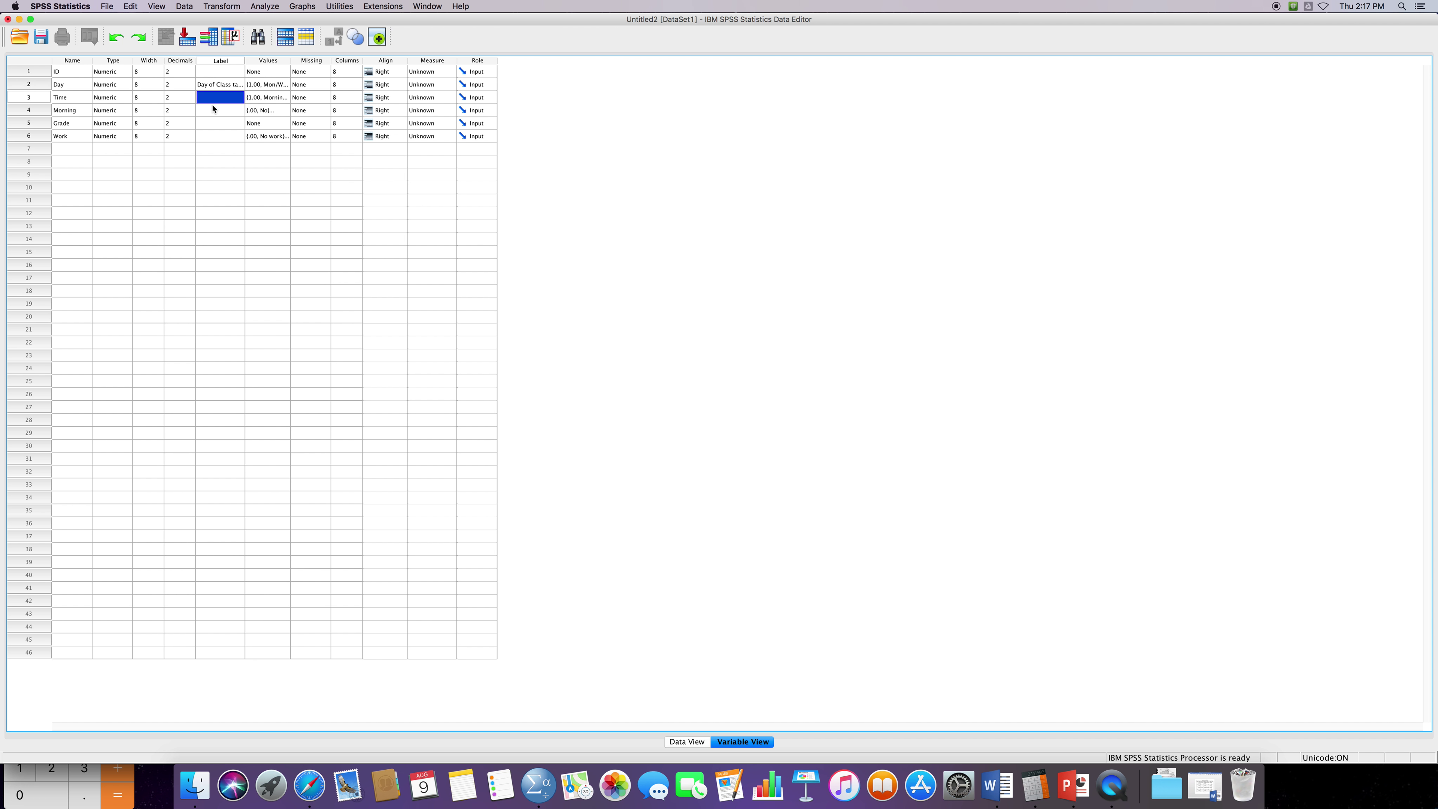
type("Morning or Afternoon")
key("BackSpace")
key("BackSpace")
key("BackSpace")
key("BackSpace")
key("BackSpace")
key("BackSpace")
key("BackSpace")
key("BackSpace")
key("BackSpace")
key("BackSpace")
key("BackSpace")
key("BackSpace")
key("BackSpace")
key("BackSpace")
key("BackSpace")
key("BackSpace")
key("BackSpace")
key("BackSpace")
key("BackSpace")
key("BackSpace")
type("Time of Class")
left_click(213, 109)
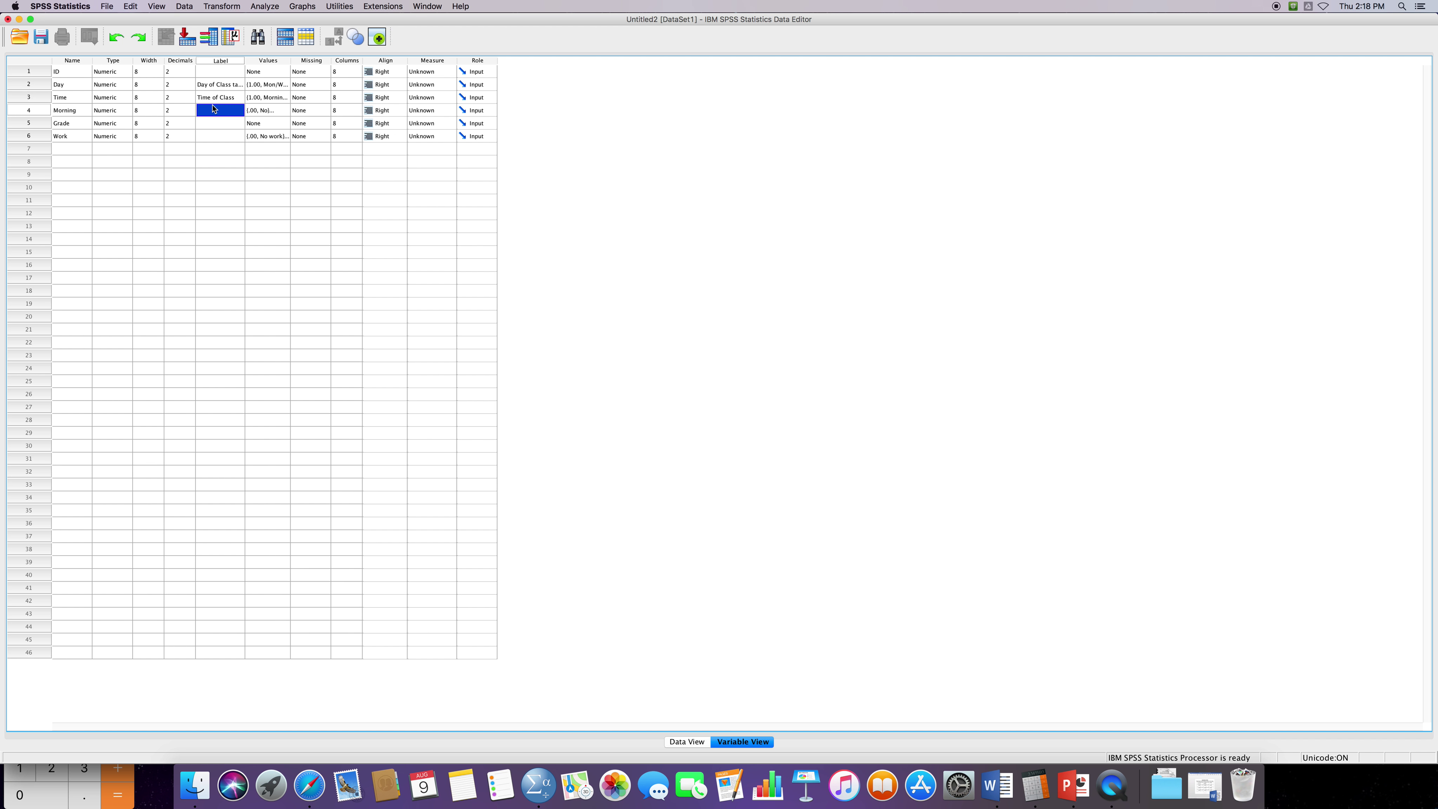
- Label Morning 'Are you a morning person?' and Work 'Do you work in addition to going to school.', then go to Data View
type("Are you a morning person?")
key("Return")
key("Down")
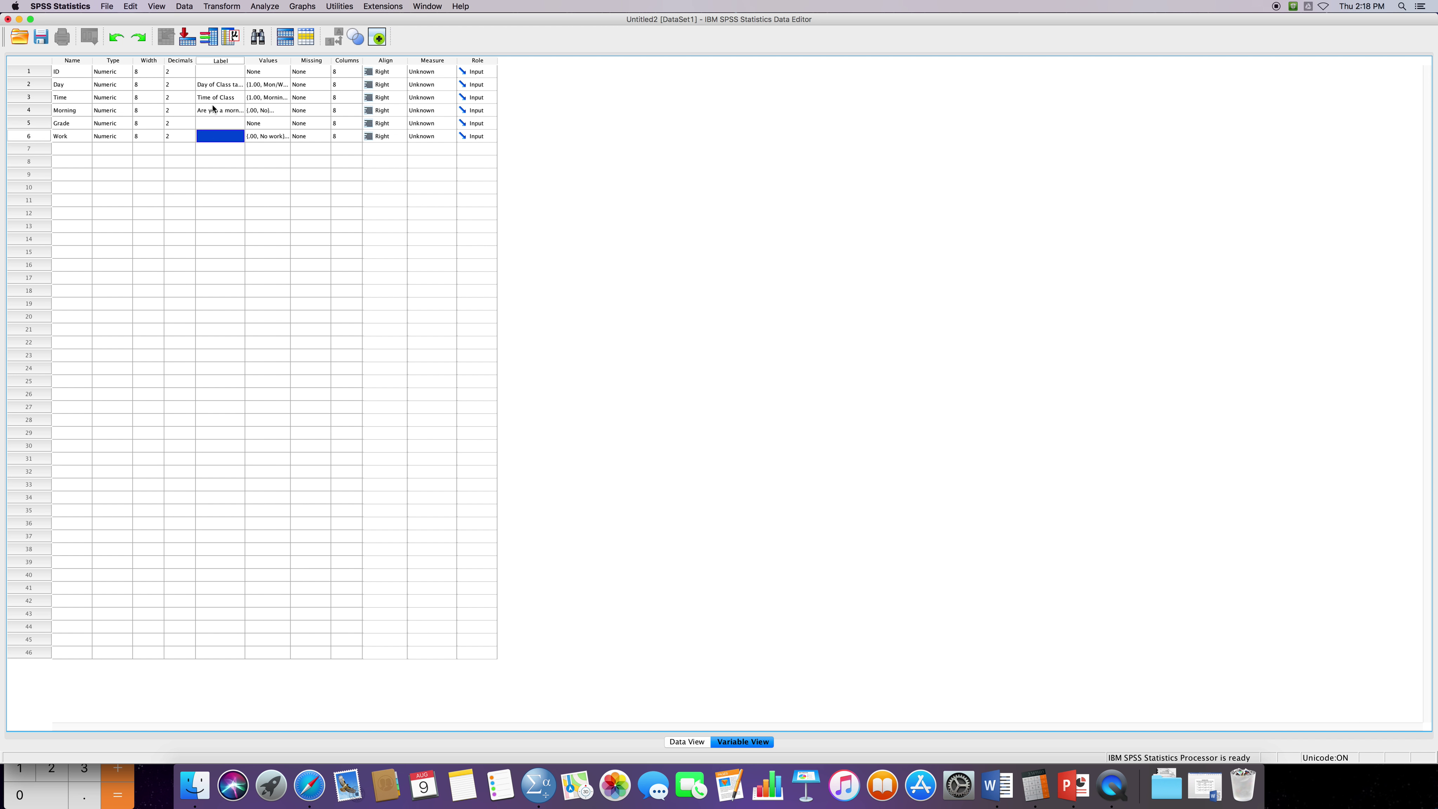
type("Do")
type(" you work in addit")
type("ion to going to")
type(" school.")
key("Return")
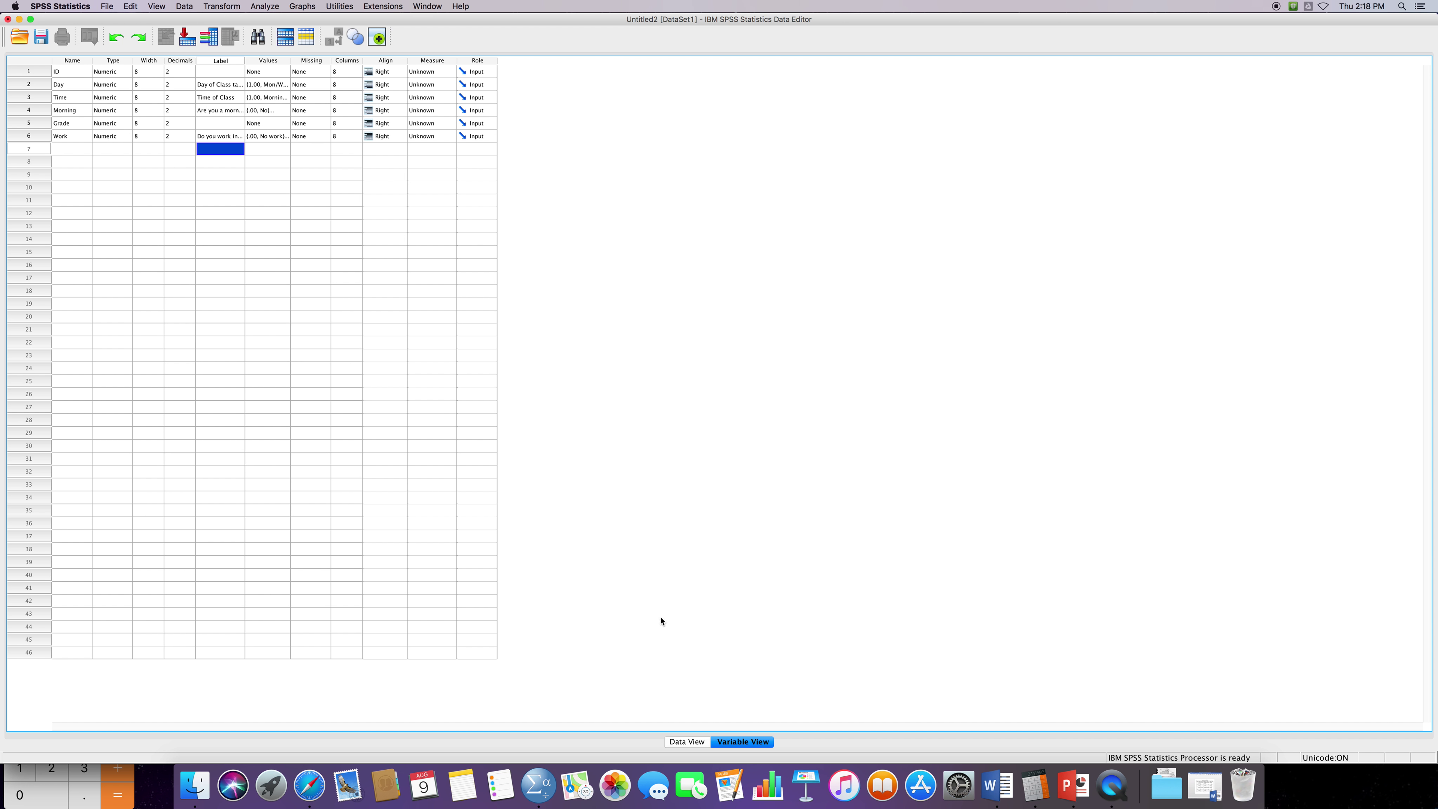
left_click(697, 745)
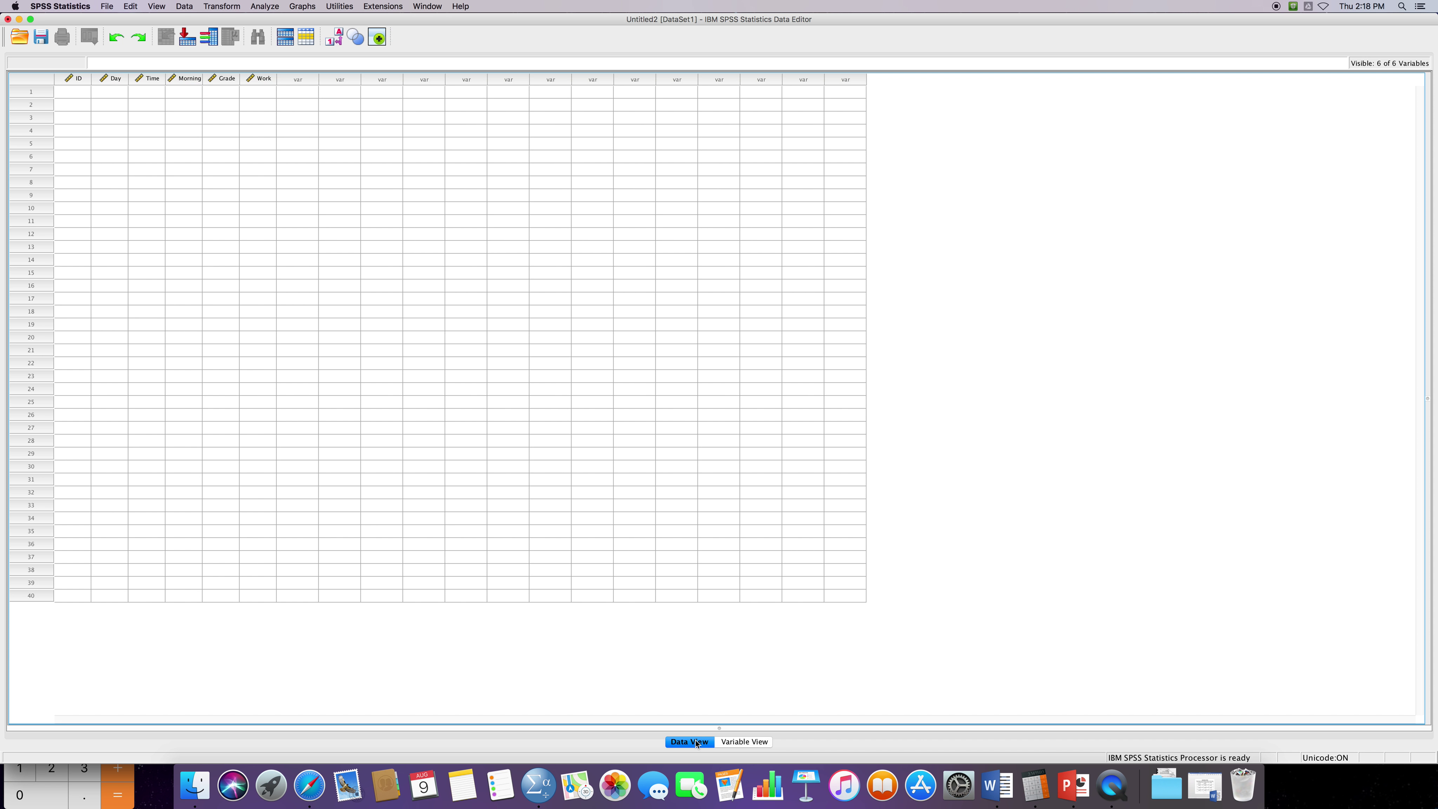
left_click(70, 95)
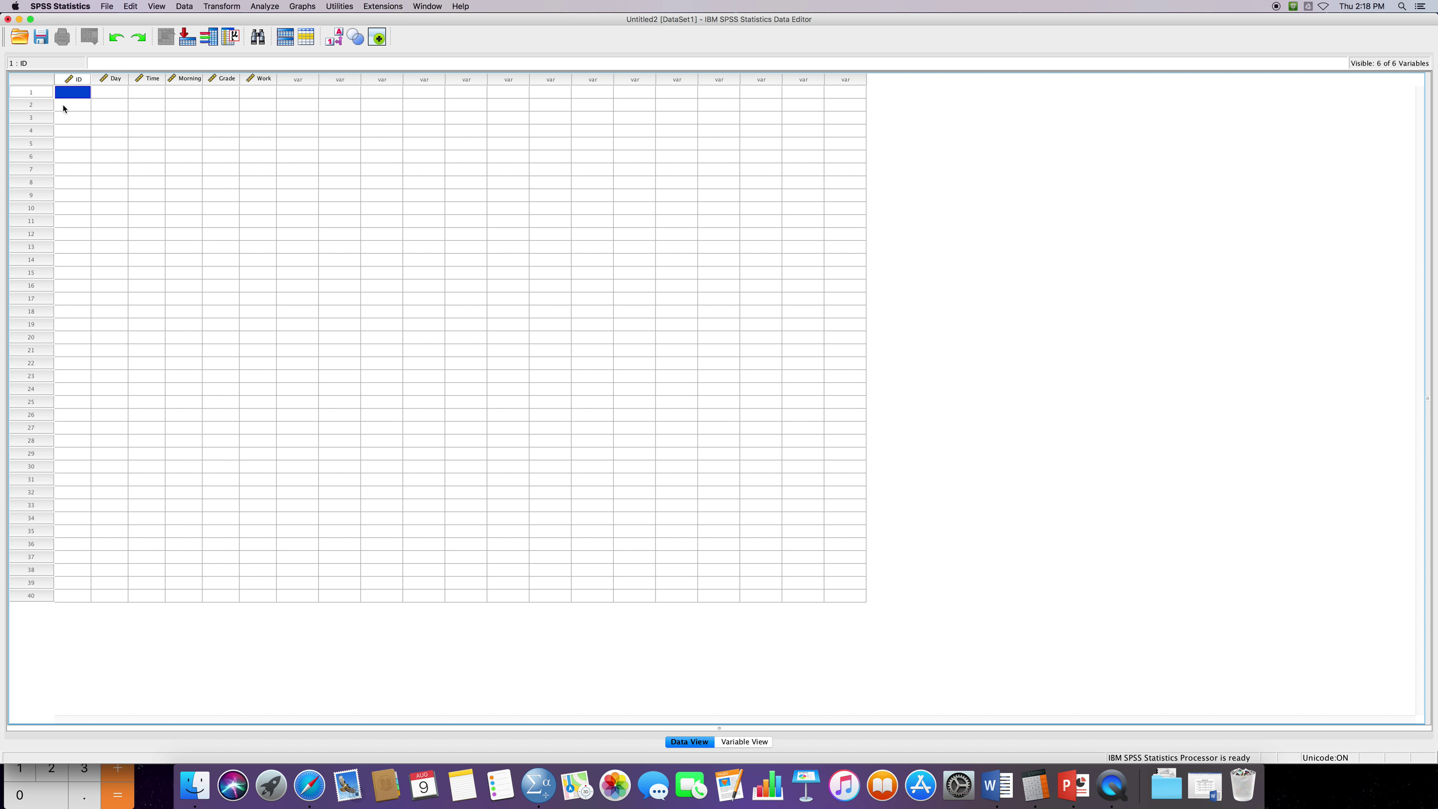
- Enter case 1: ID 4593, Day 2, Time 2, Morning 0, Grade 85, Work 0
type("4593")
key("Tab")
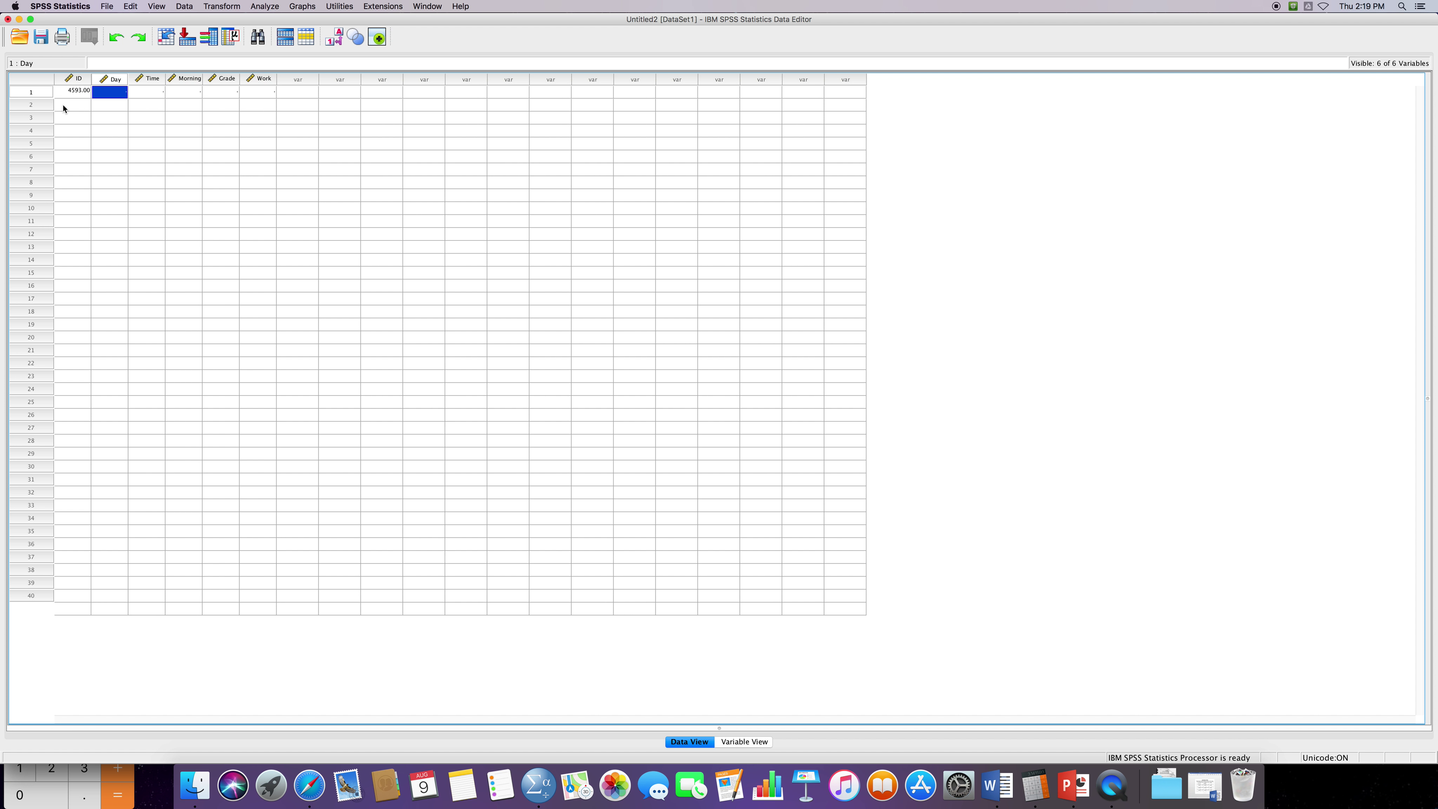
type("2")
key("Tab")
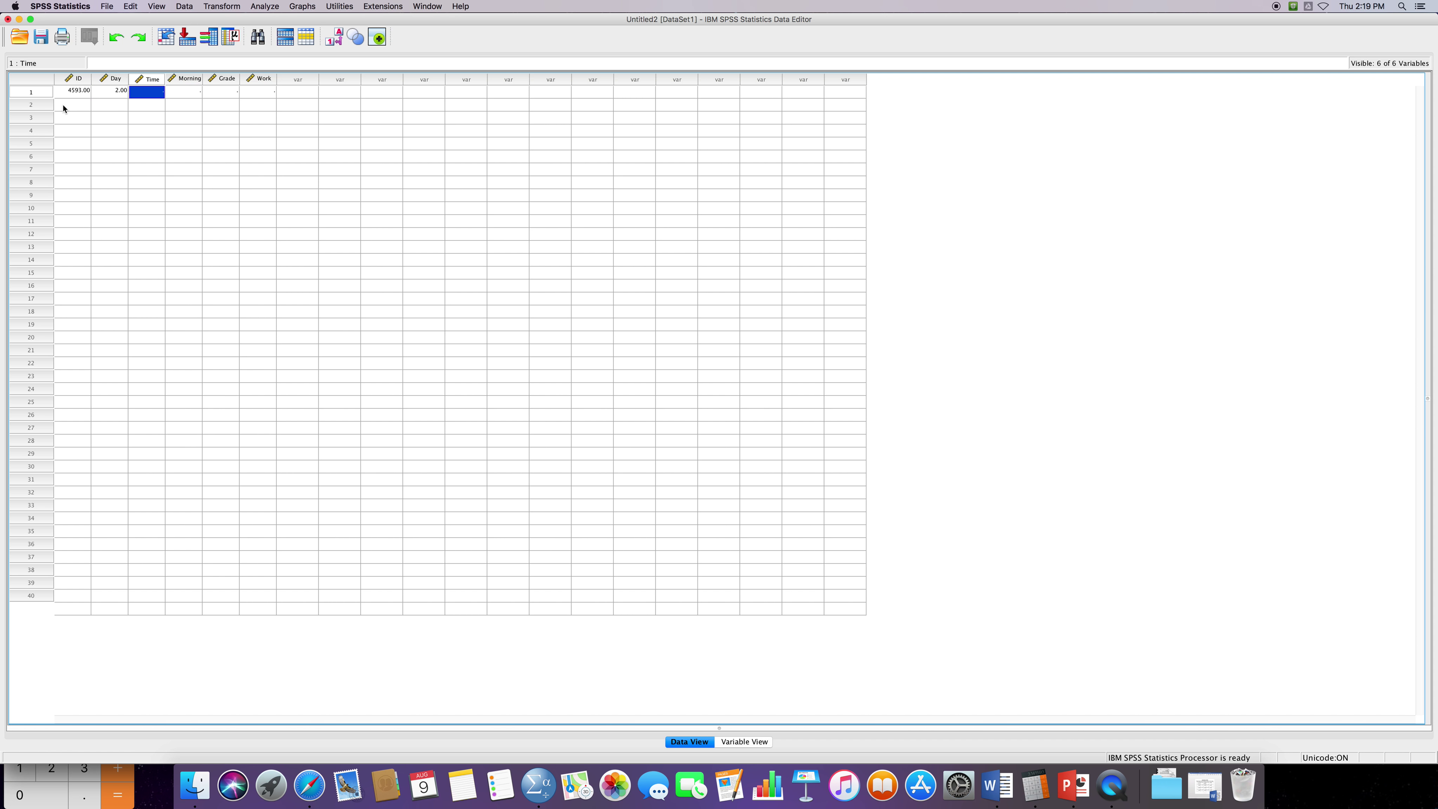
type("2")
key("Tab")
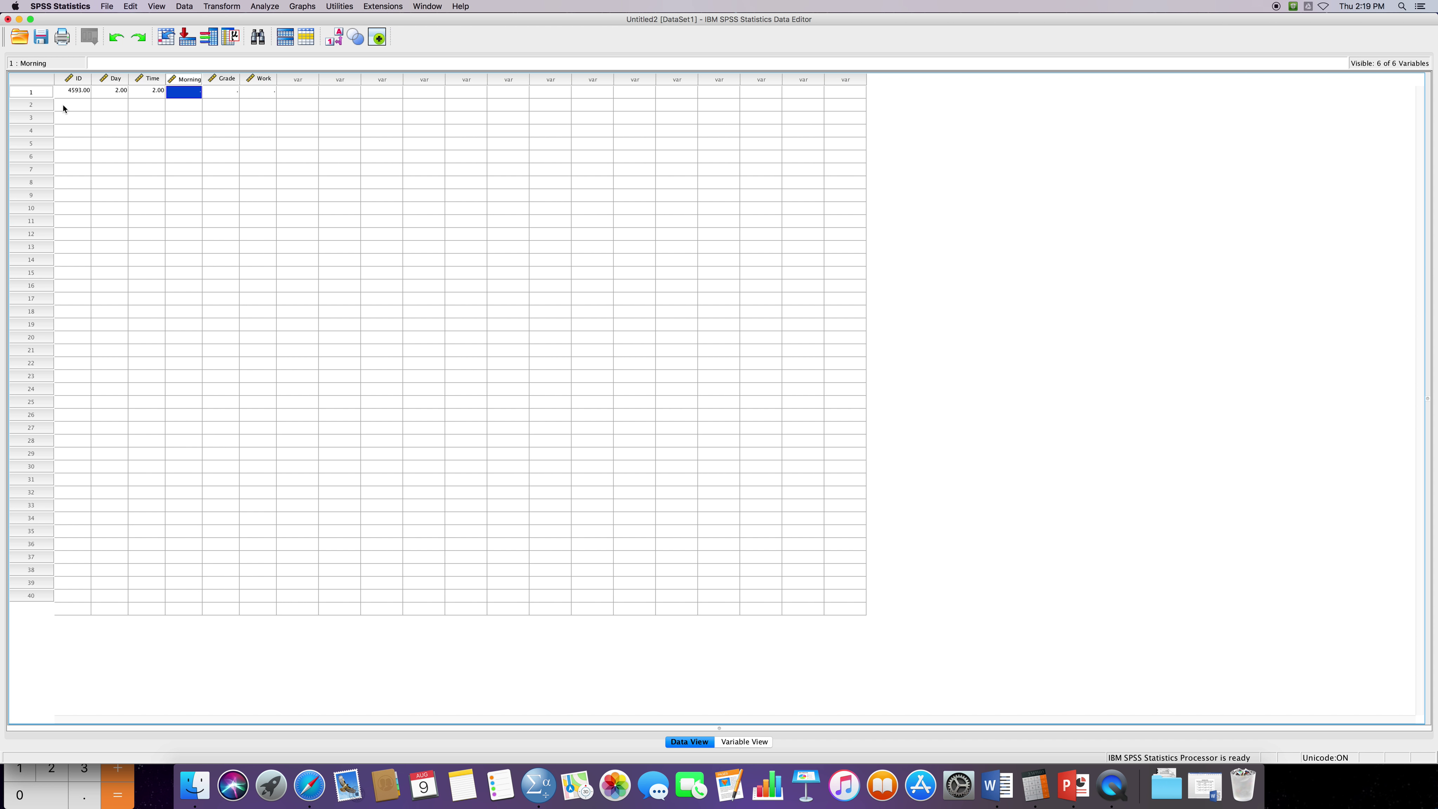
type("0")
key("Tab")
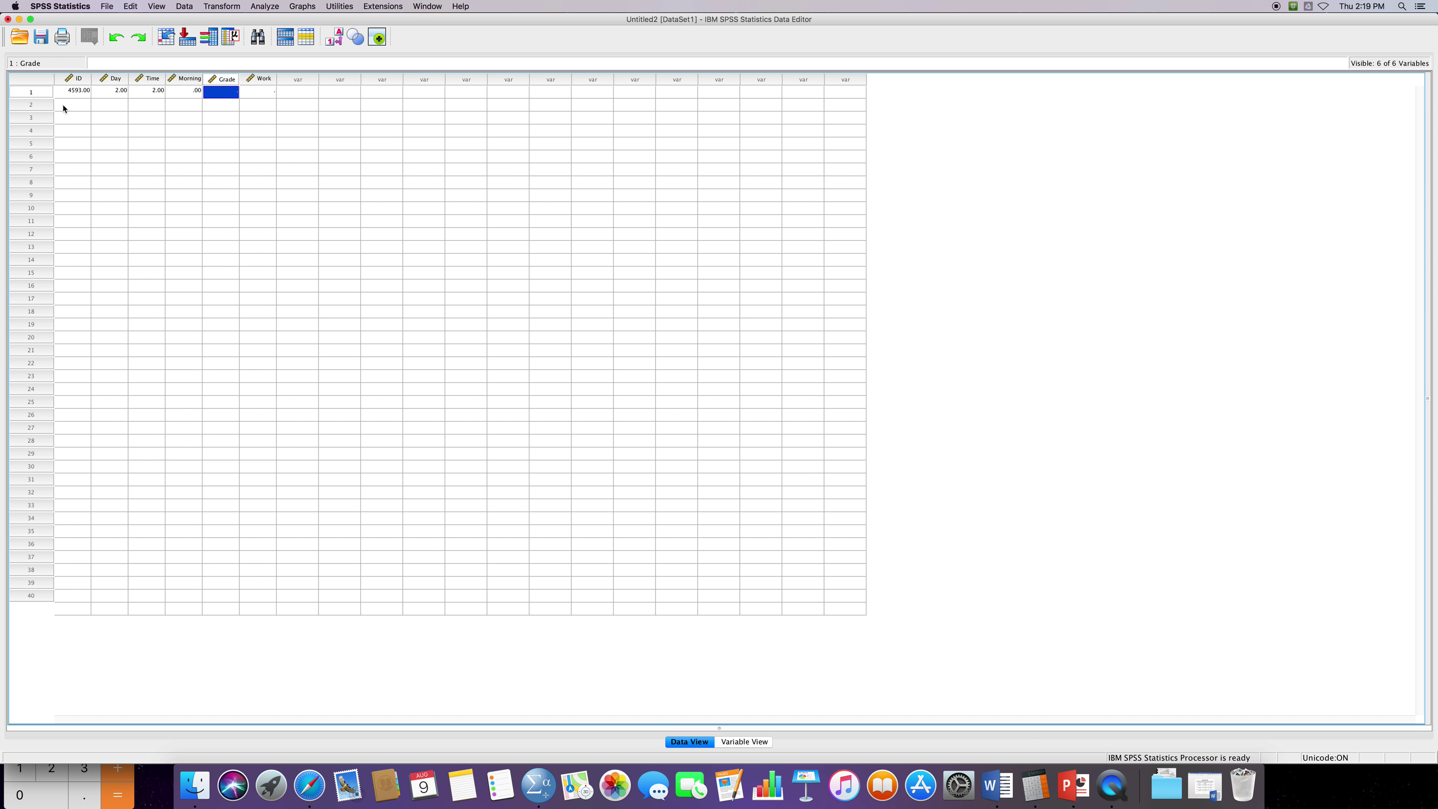
type("85")
key("Tab")
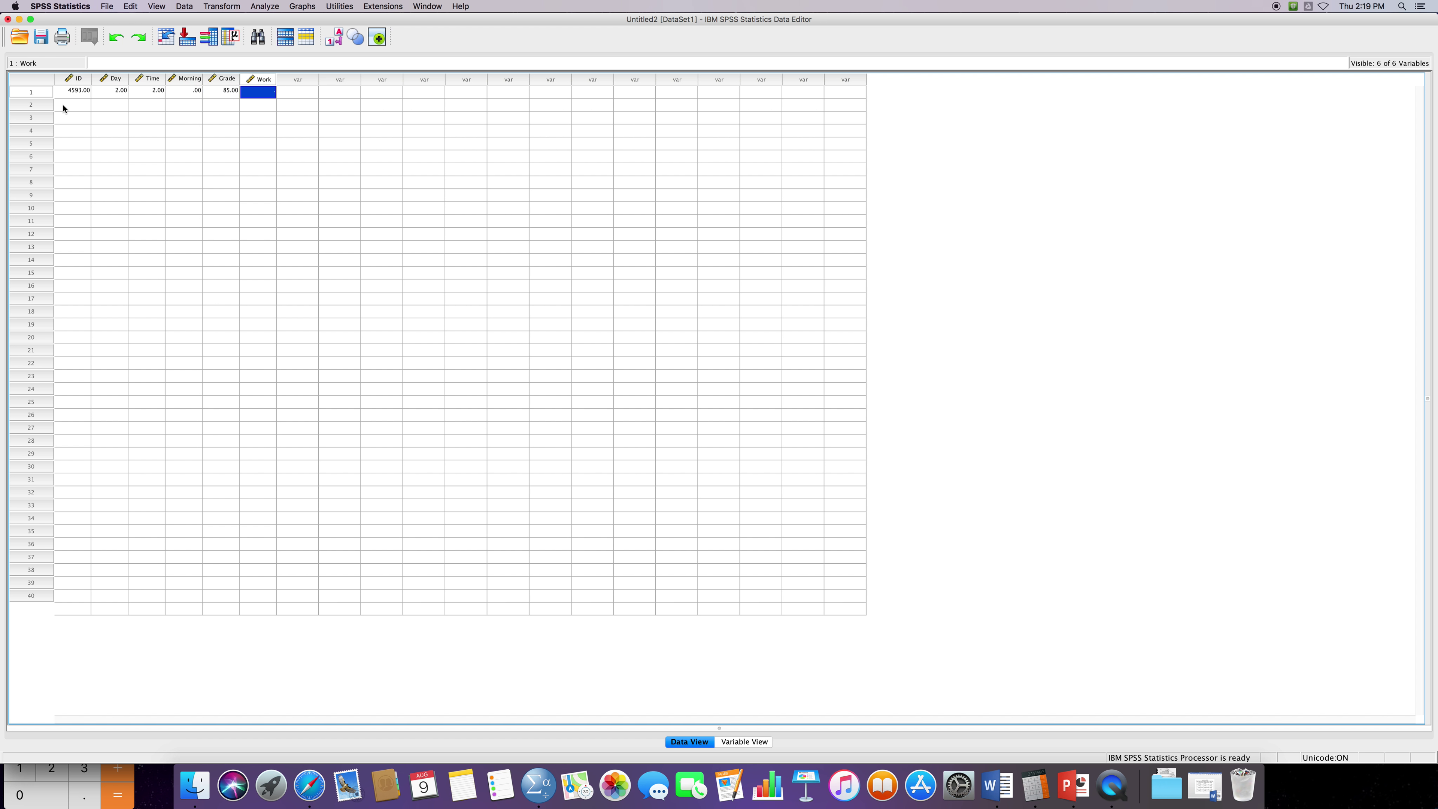
type("0")
key("Return")
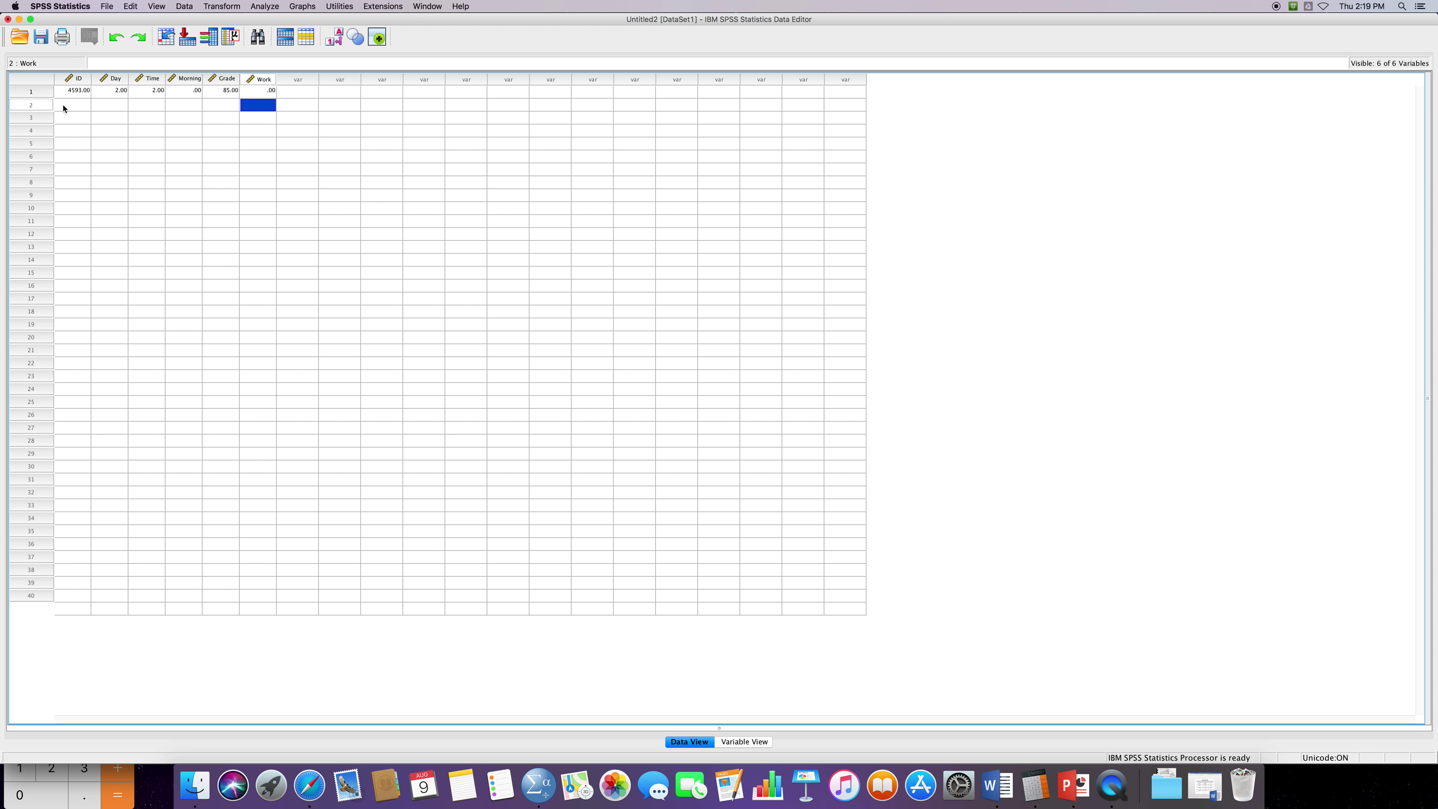
- Enter case 2: ID 1901, Day 1, Time 1, Morning 1, Grade 83
left_click(63, 109)
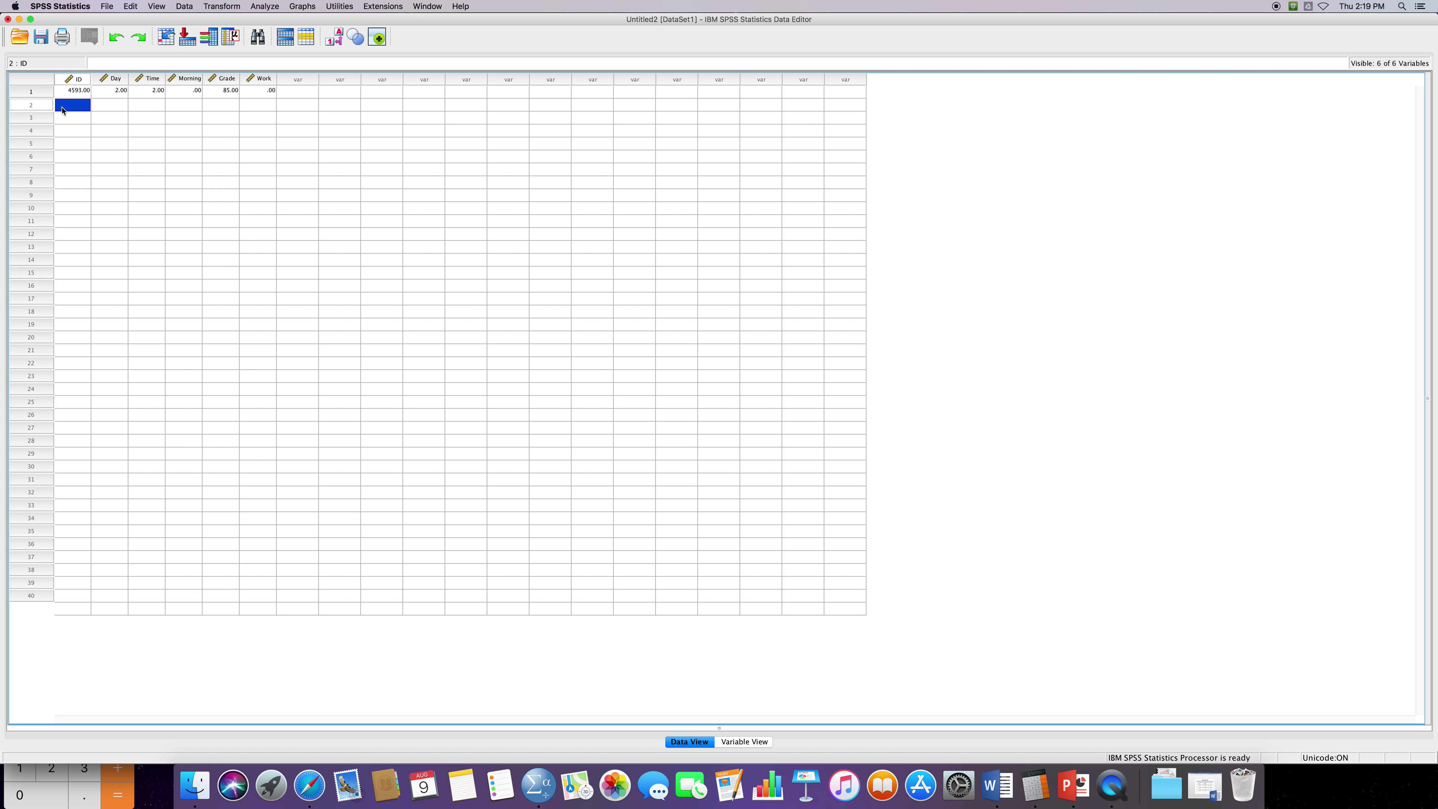
type("1901")
key("Tab")
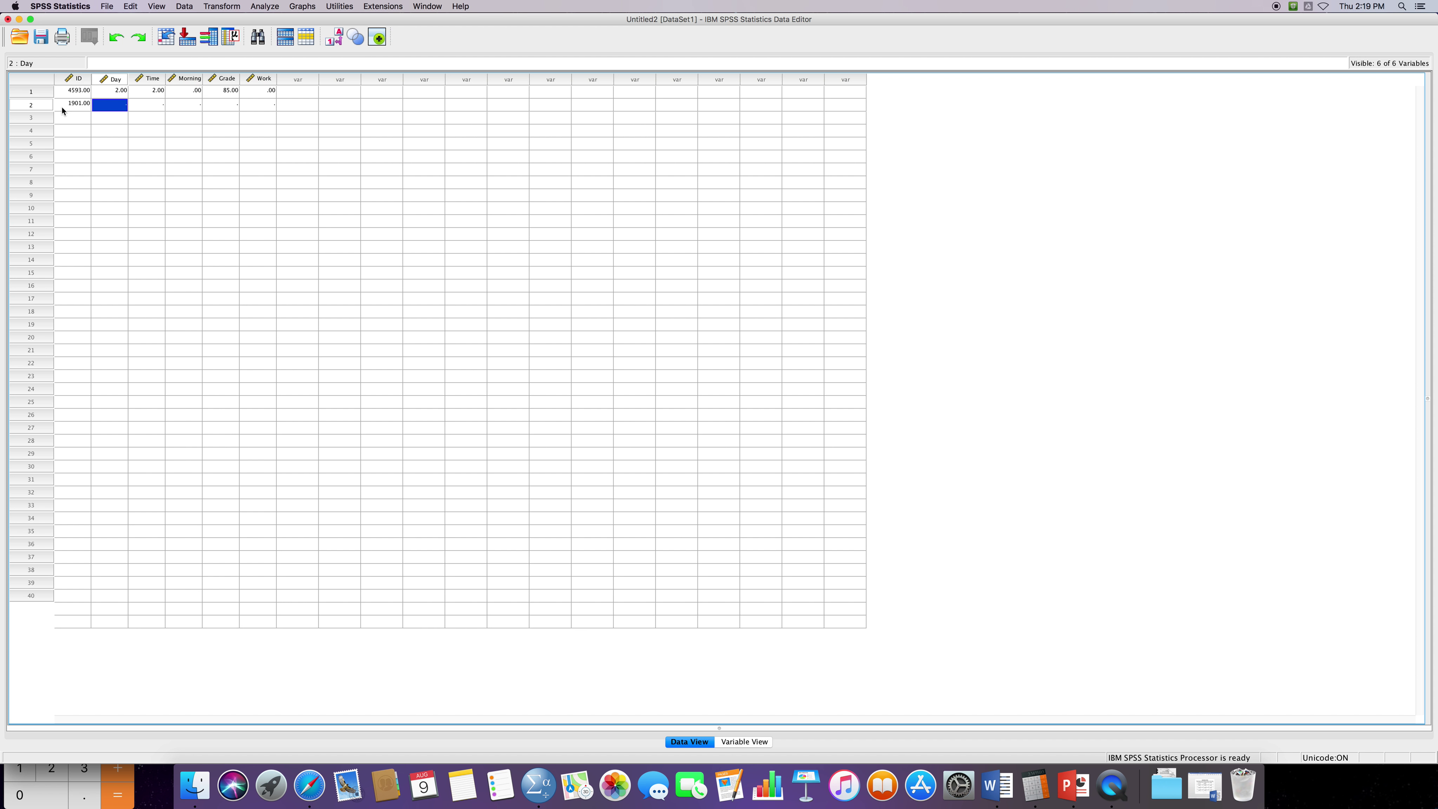
type("1")
key("Tab")
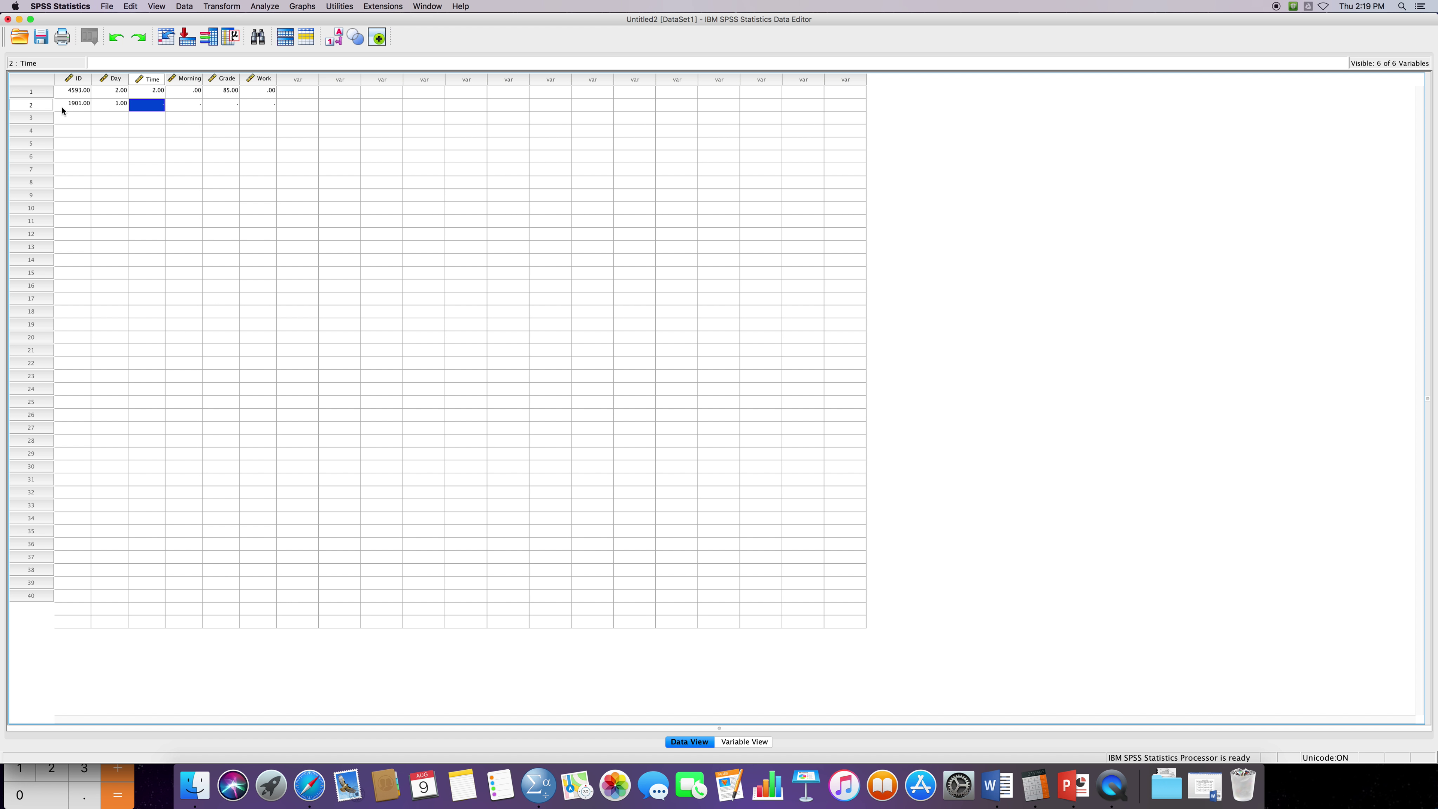
type("1")
key("Tab")
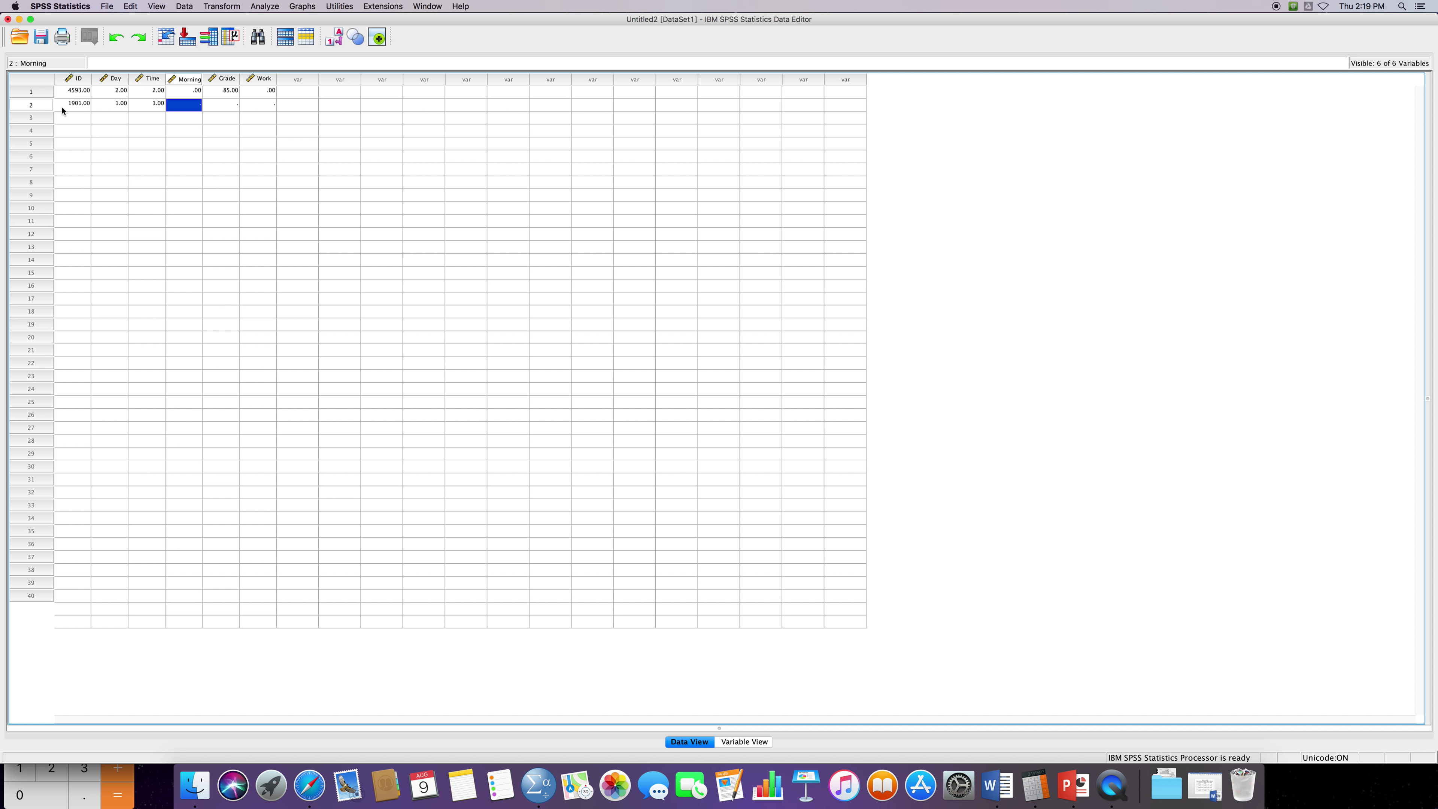
type("1")
key("Tab")
type("8")
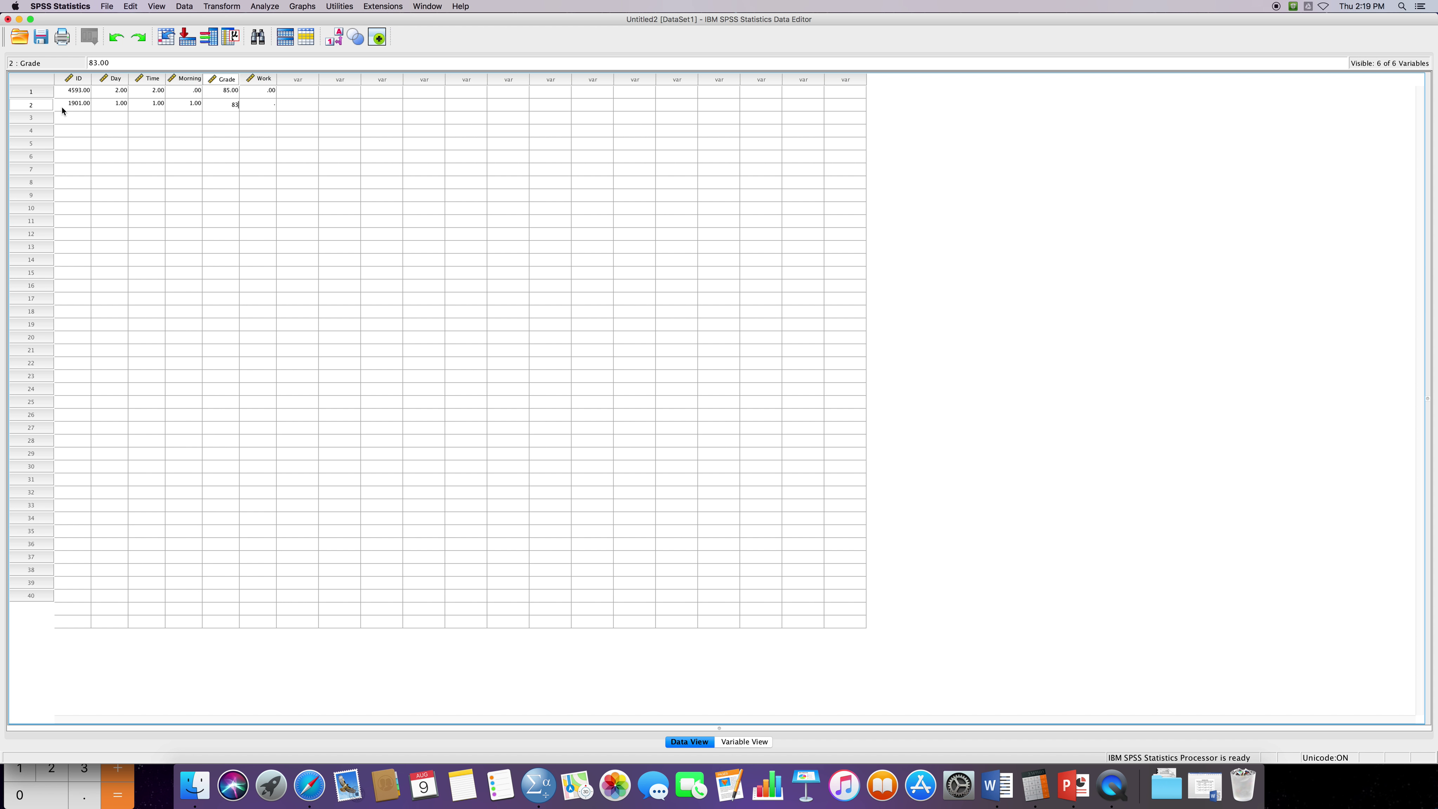
key("Tab")
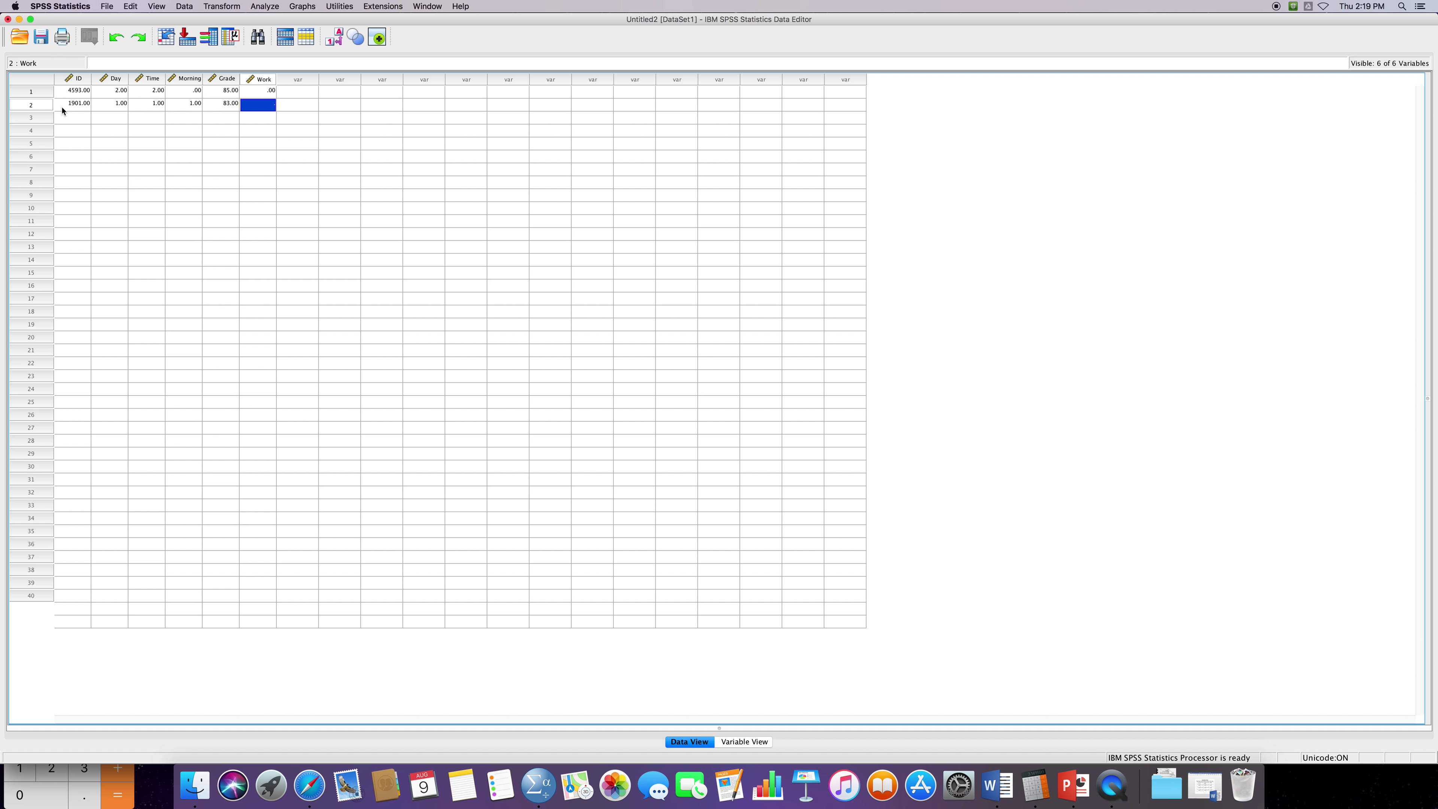
- Set case 2's Work to 1 and switch the grid to show value labels instead of codes
type("1")
key("Return")
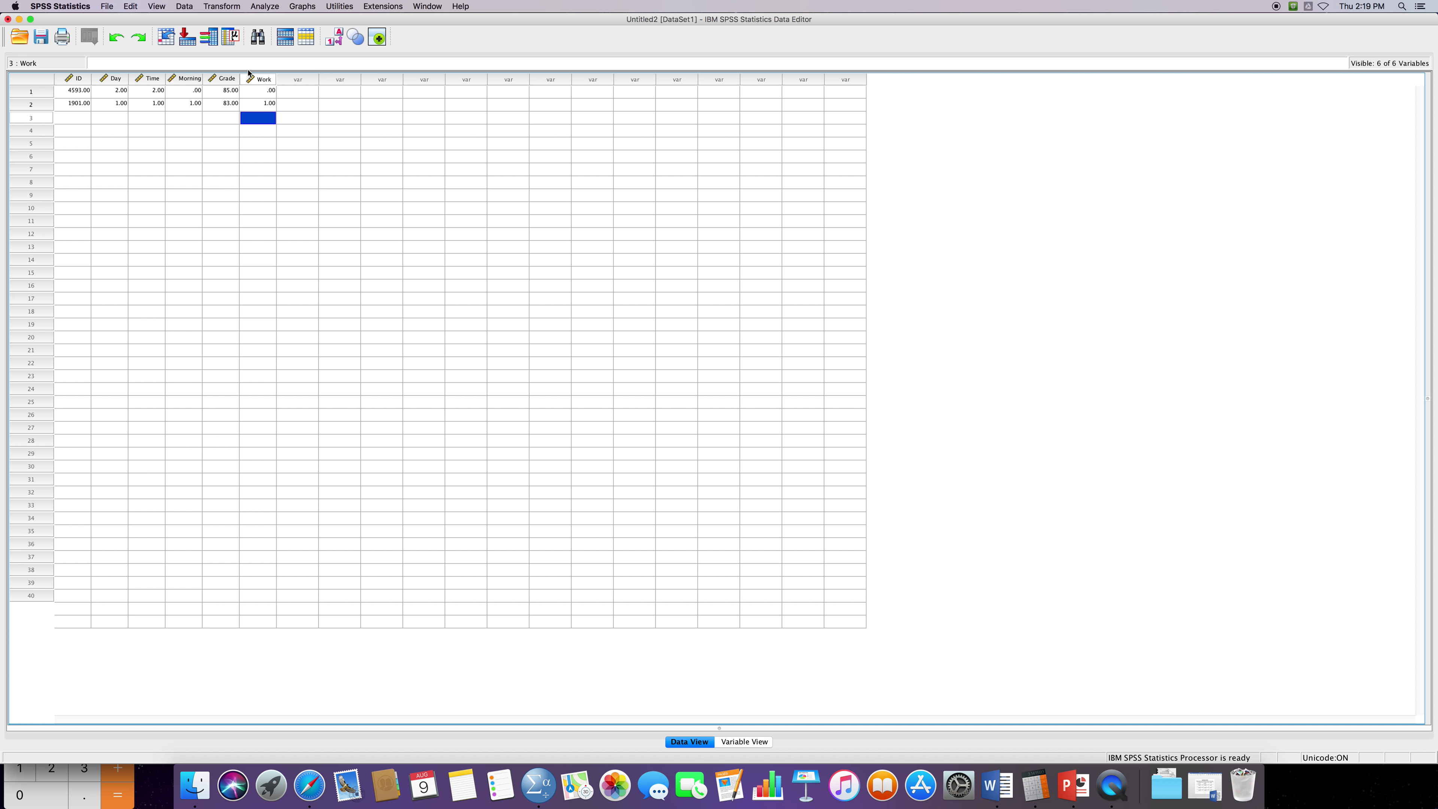
left_click(334, 39)
left_click(341, 40)
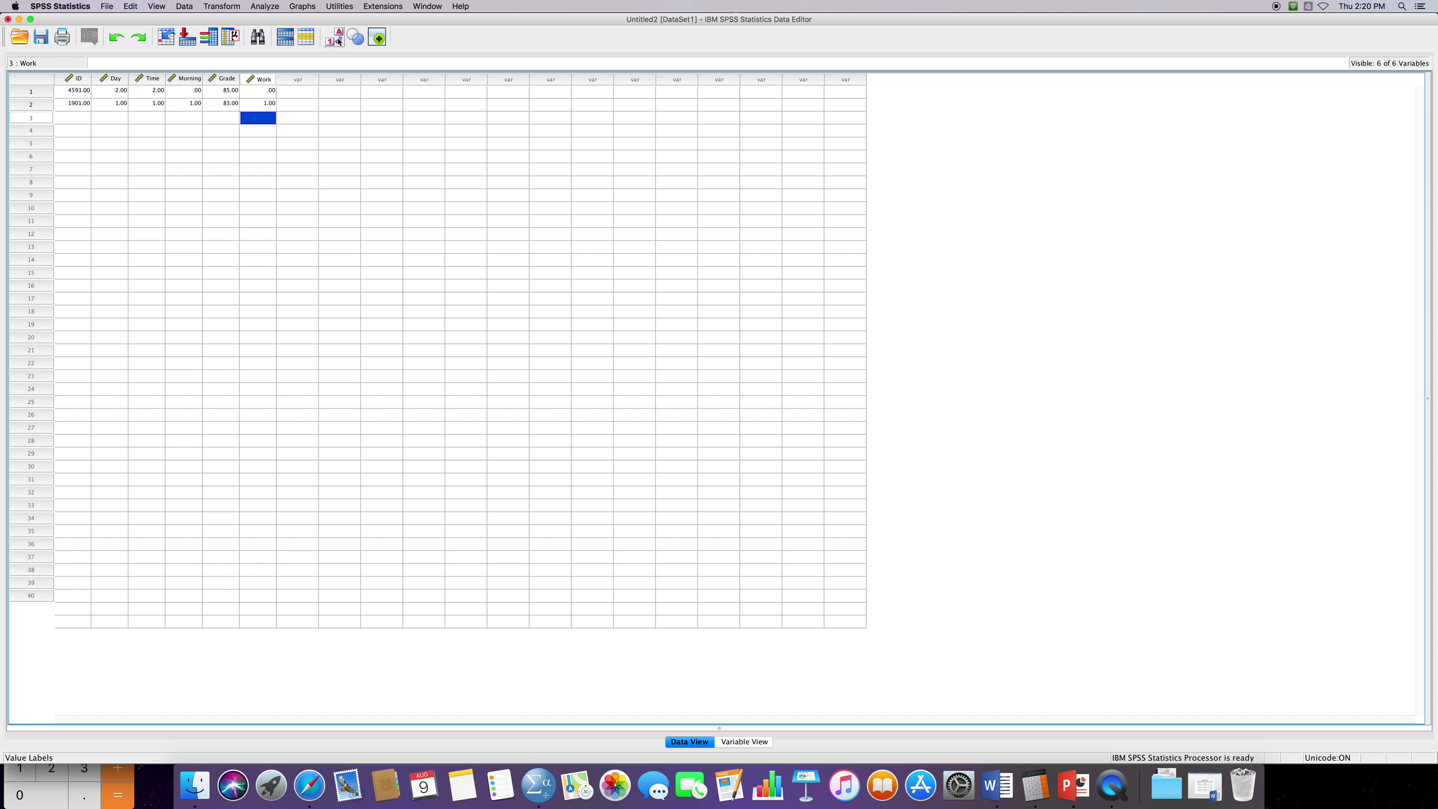
left_click(339, 40)
left_click(339, 40)
left_click(339, 41)
left_click(339, 41)
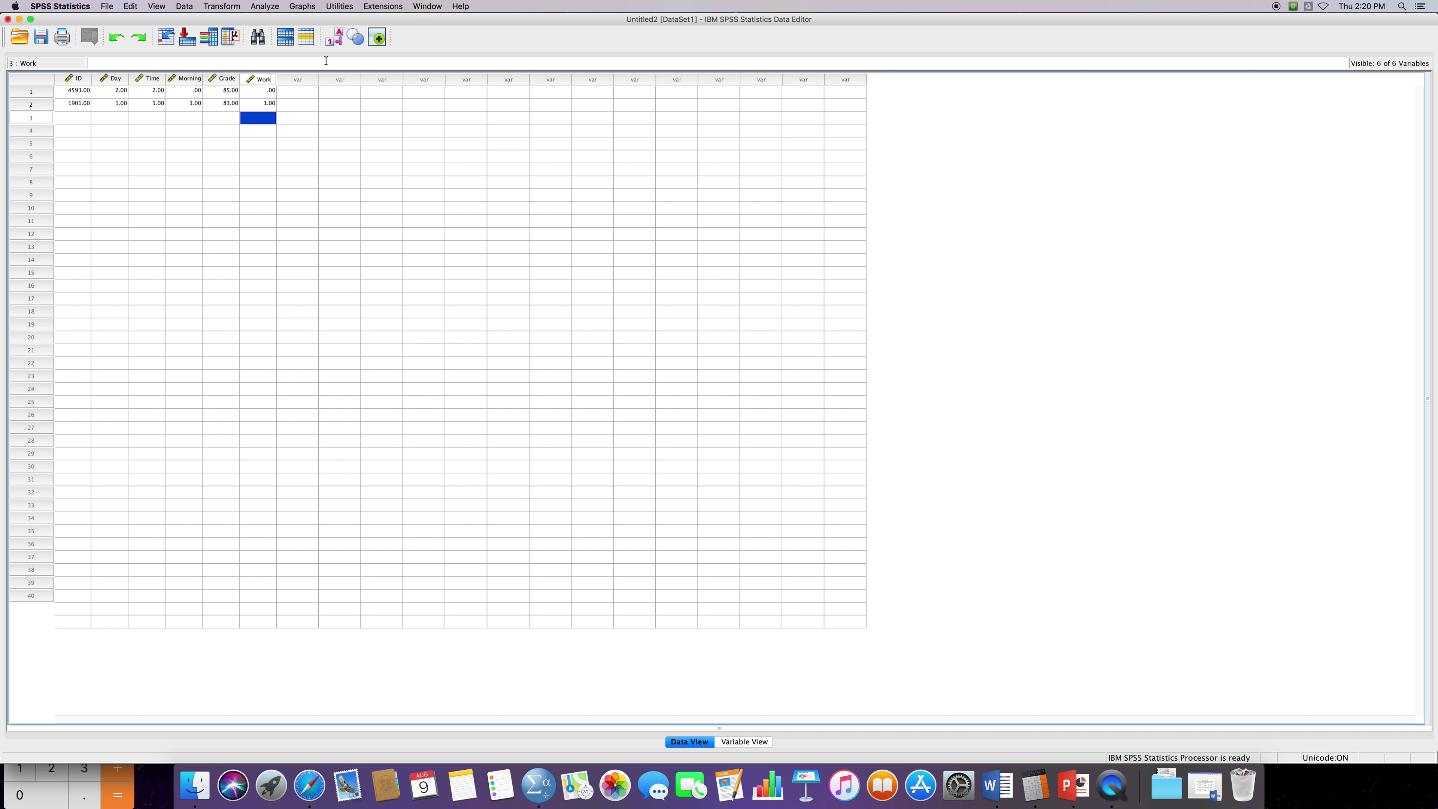
left_click(156, 6)
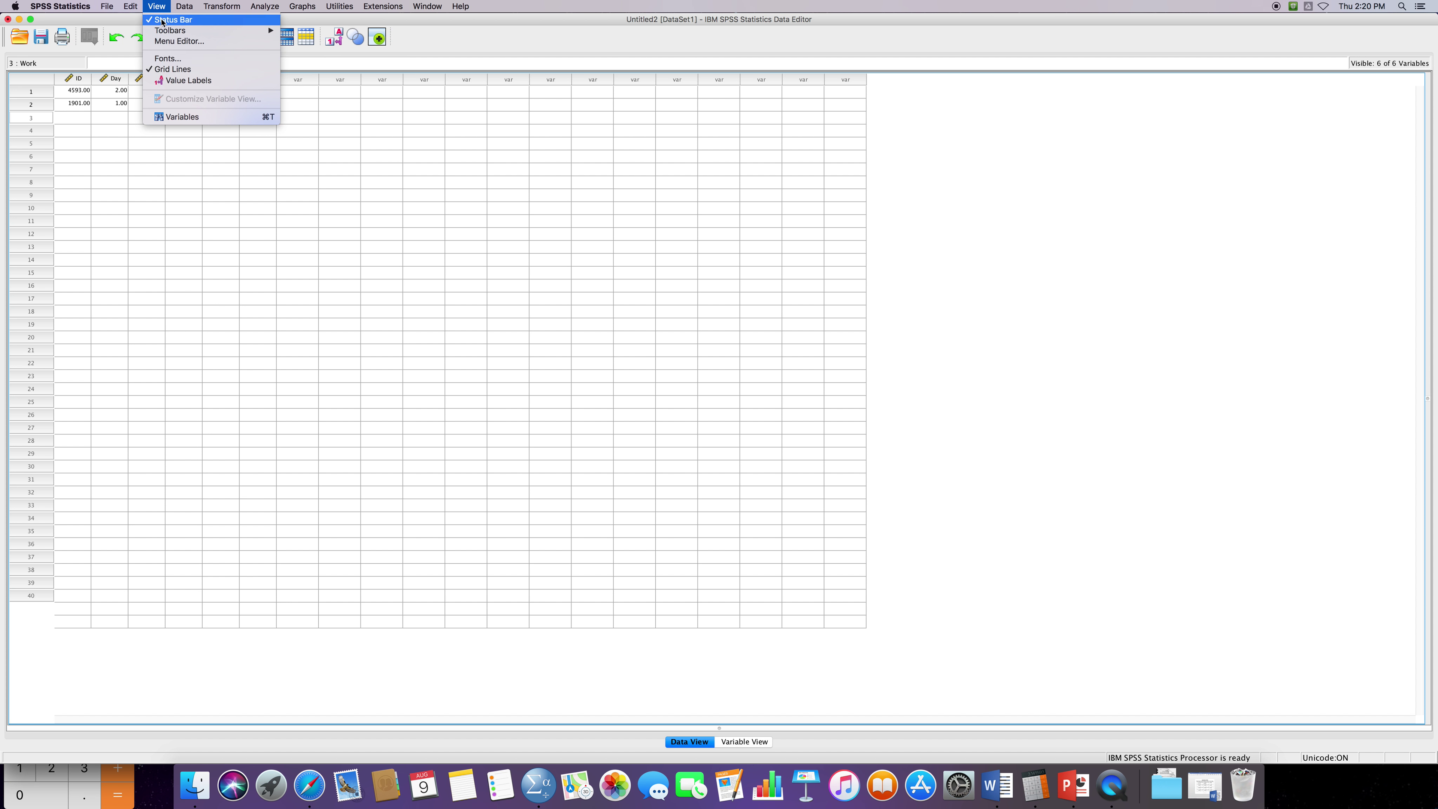
left_click(182, 82)
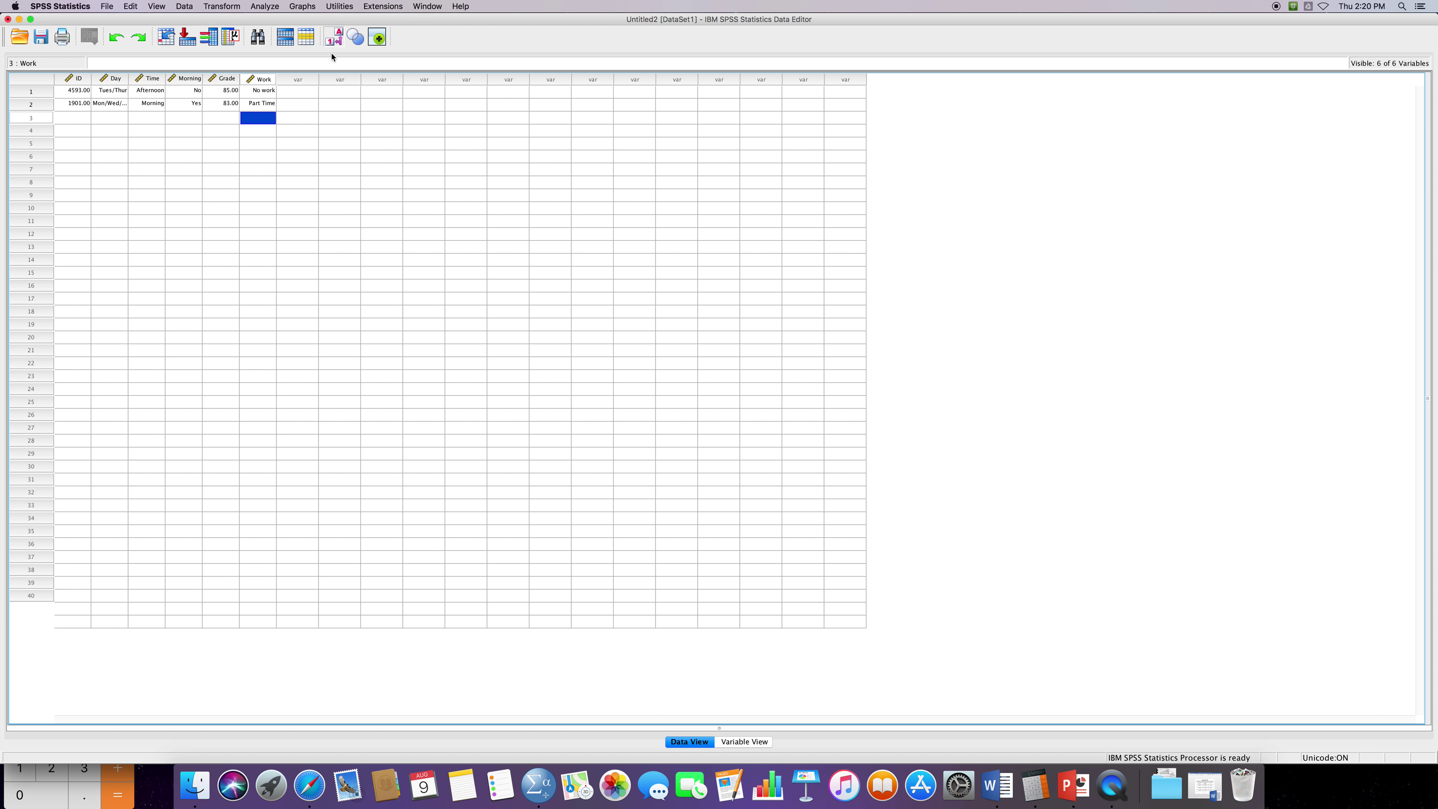
- Save the dataset as a .sav file in W20_Aug16, replacing the existing Lab2 file
left_click(106, 7)
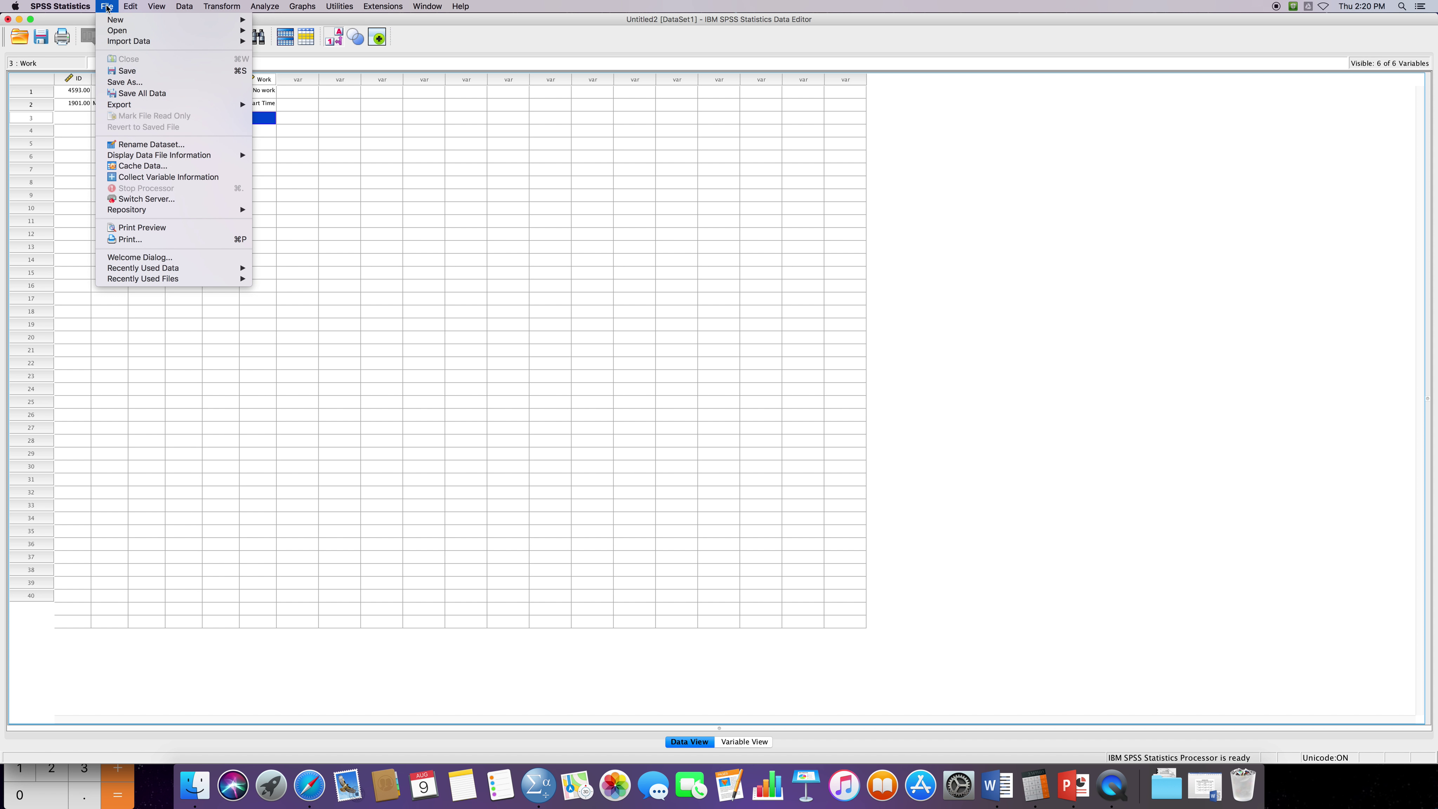
left_click(125, 82)
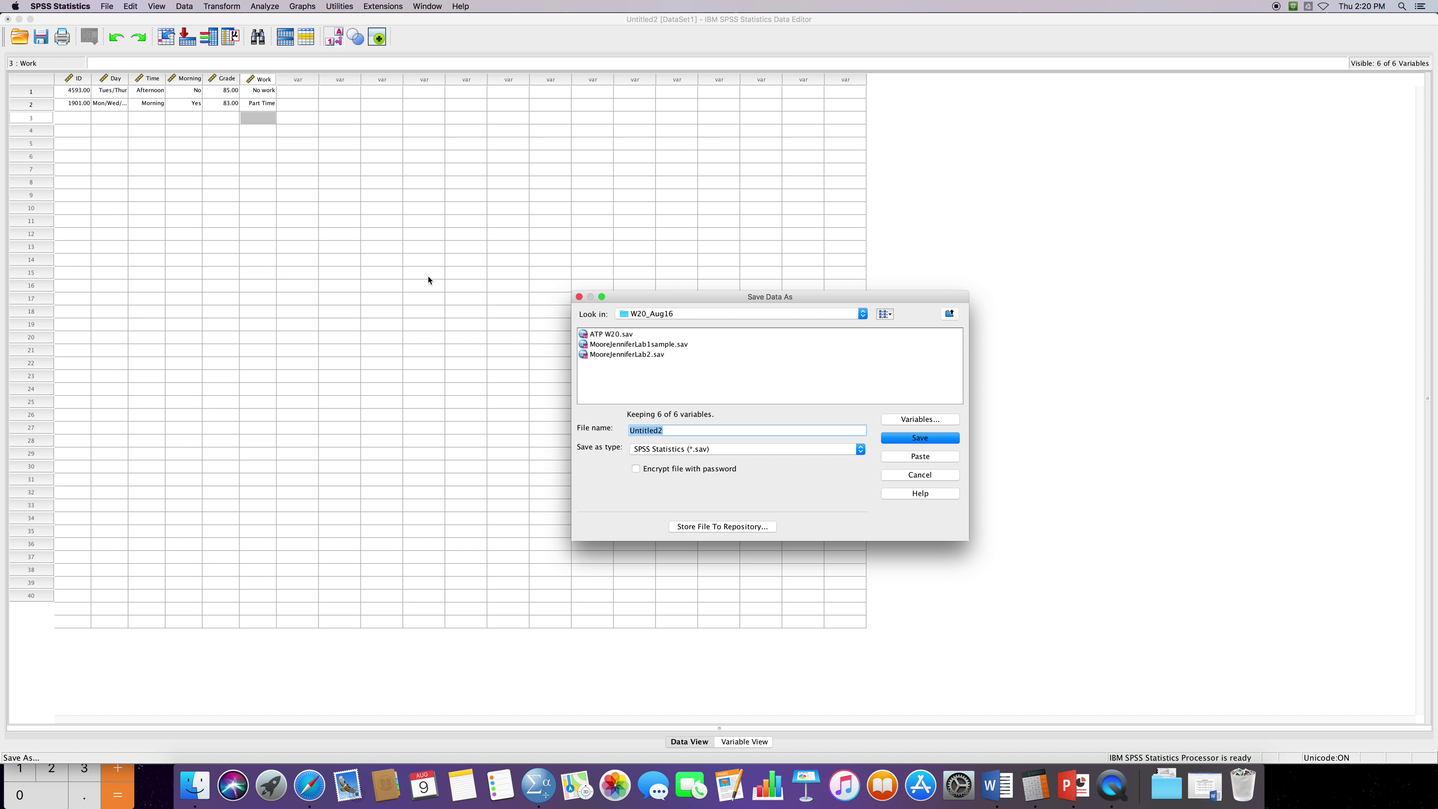
type("Moo")
key("BackSpace")
key("BackSpace")
type("ooreJenniferLab")
left_click(900, 439)
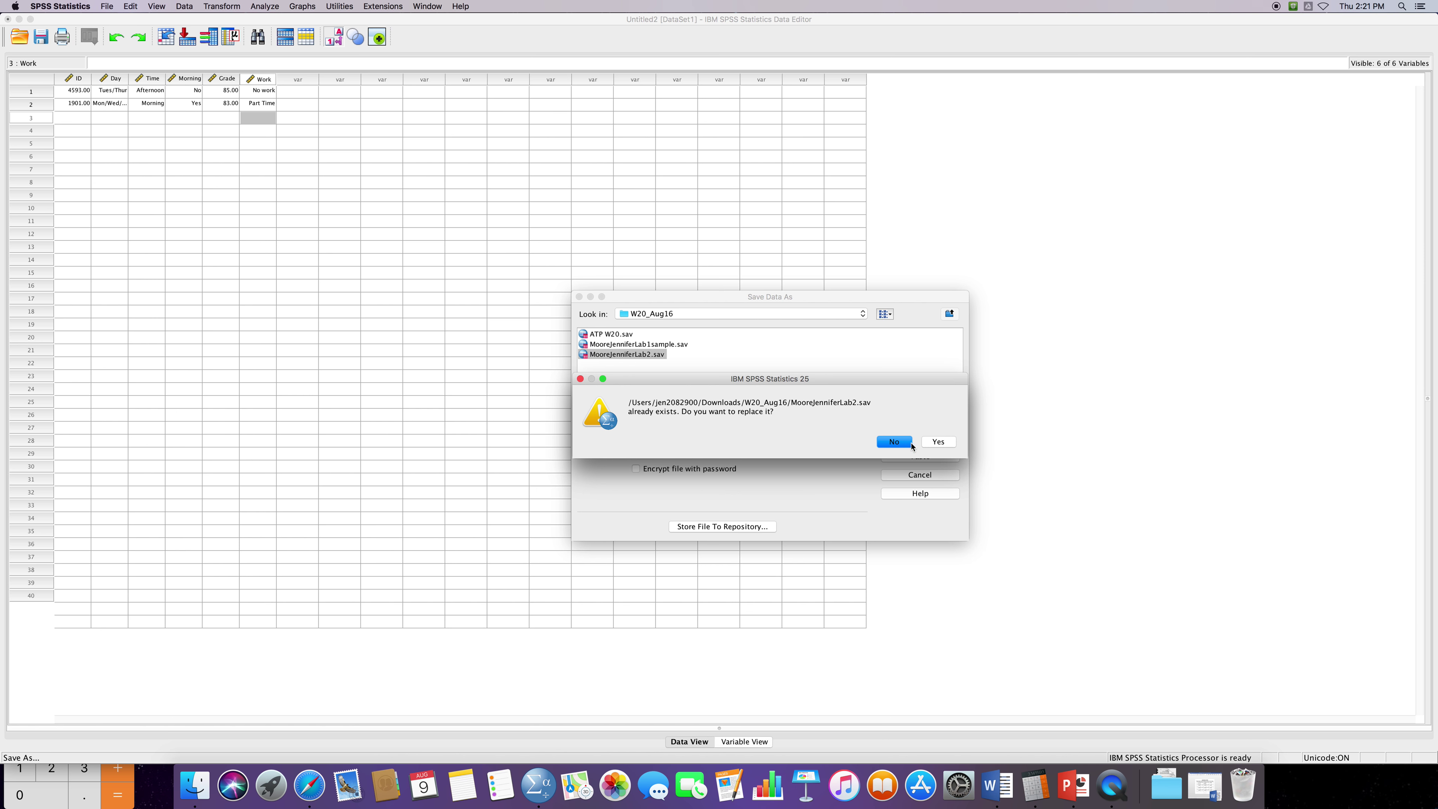
left_click(938, 443)
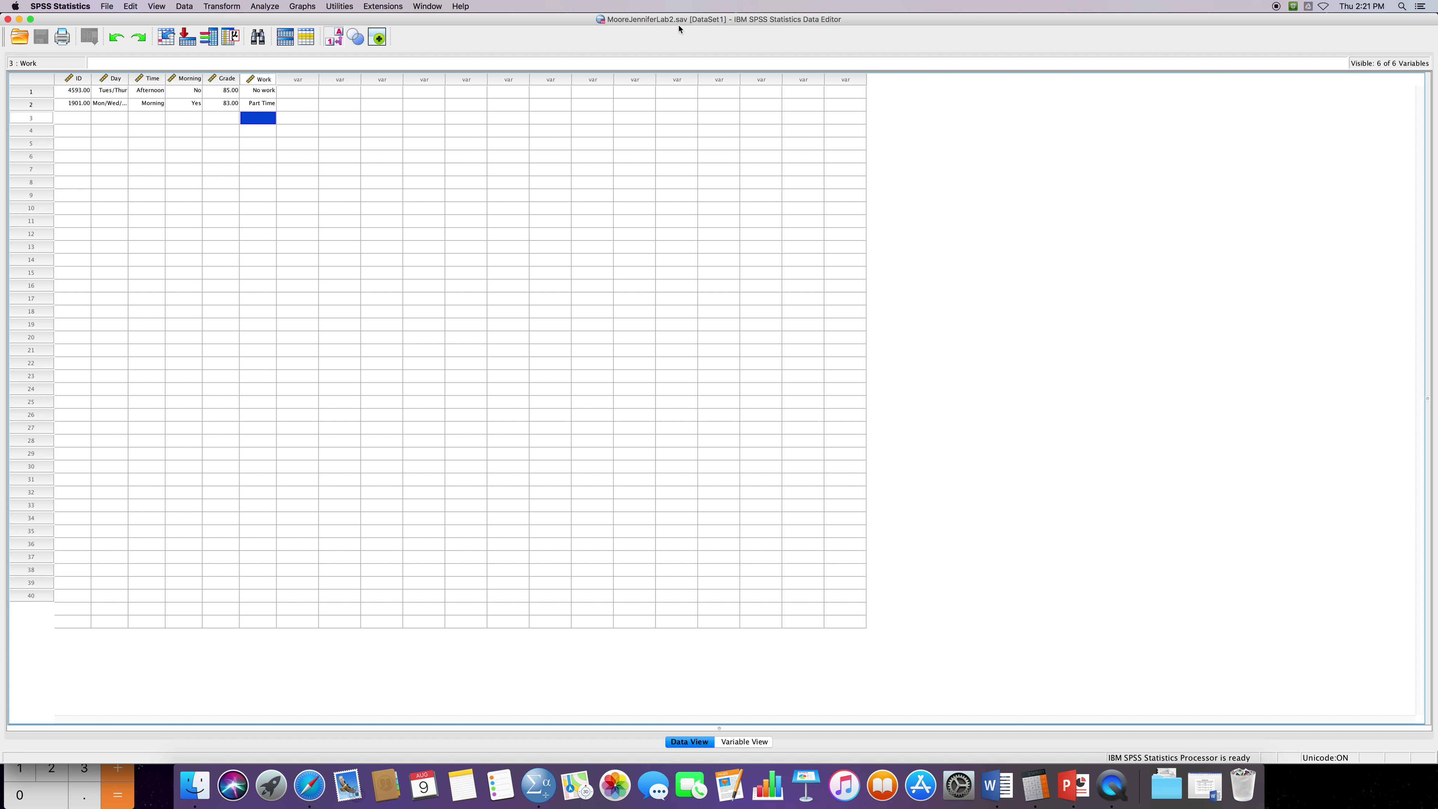
- Enter case 3: ID 1234, Day 1, Time 1, Morning 0, Grade 93, Work 2
left_click(66, 119)
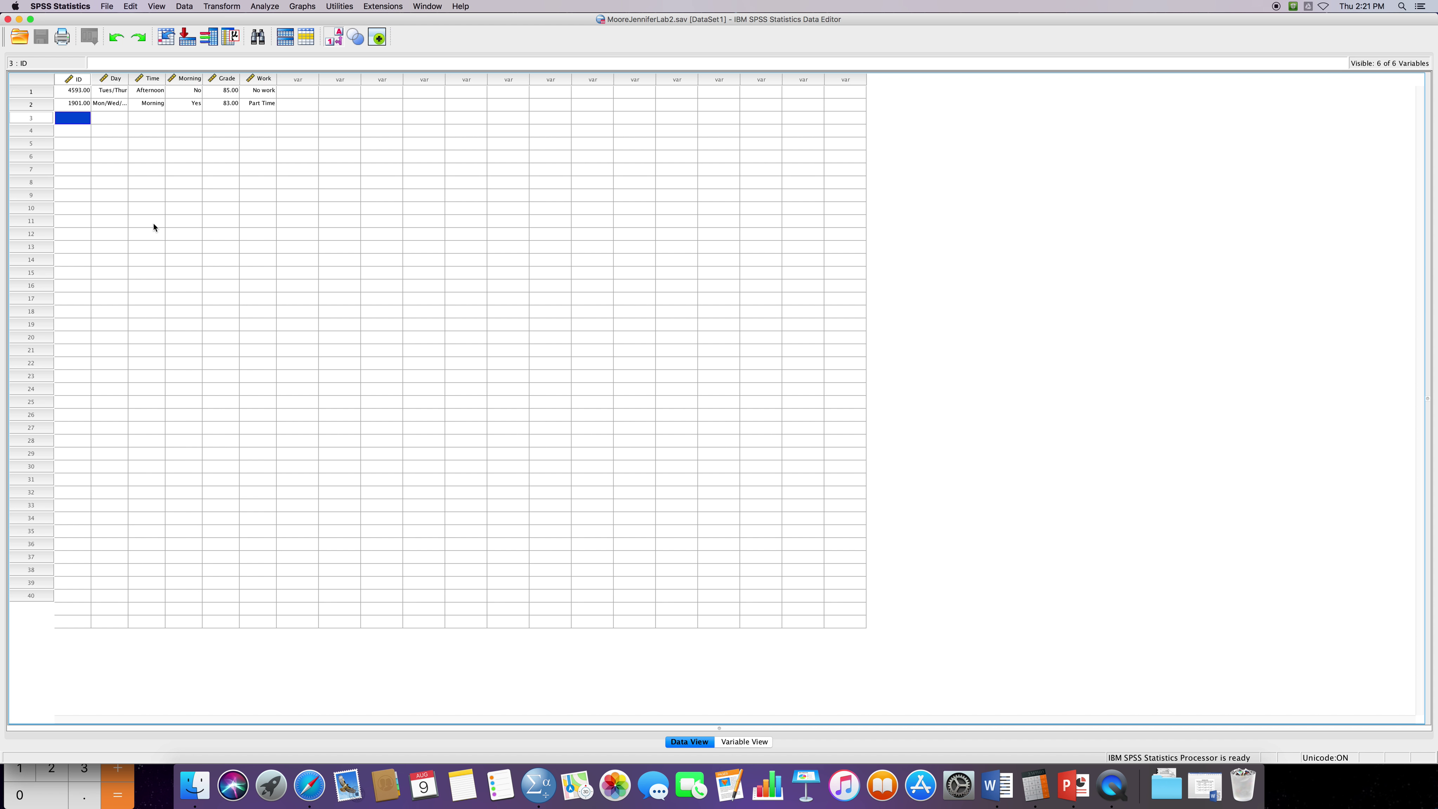
type("1234")
key("Tab")
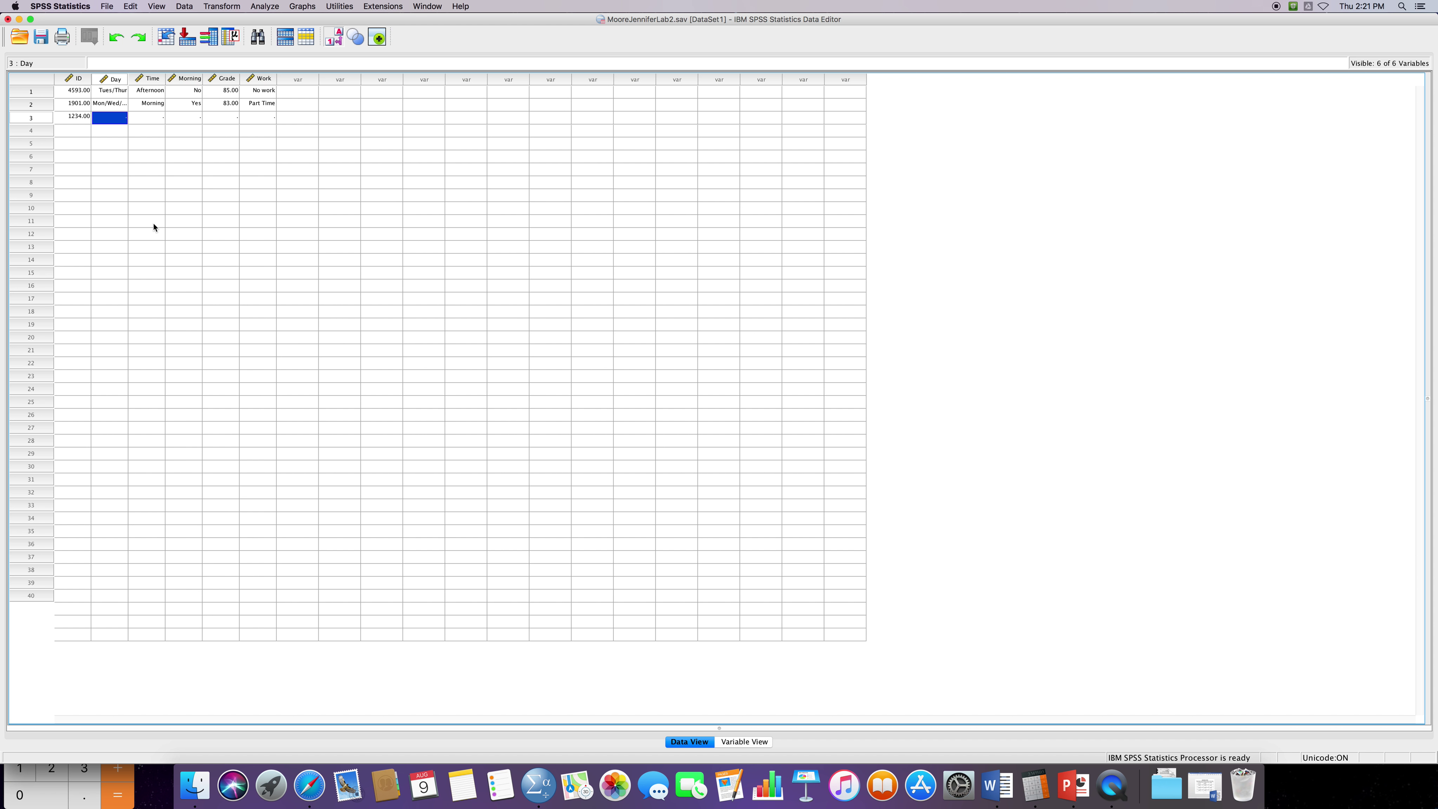
type("1")
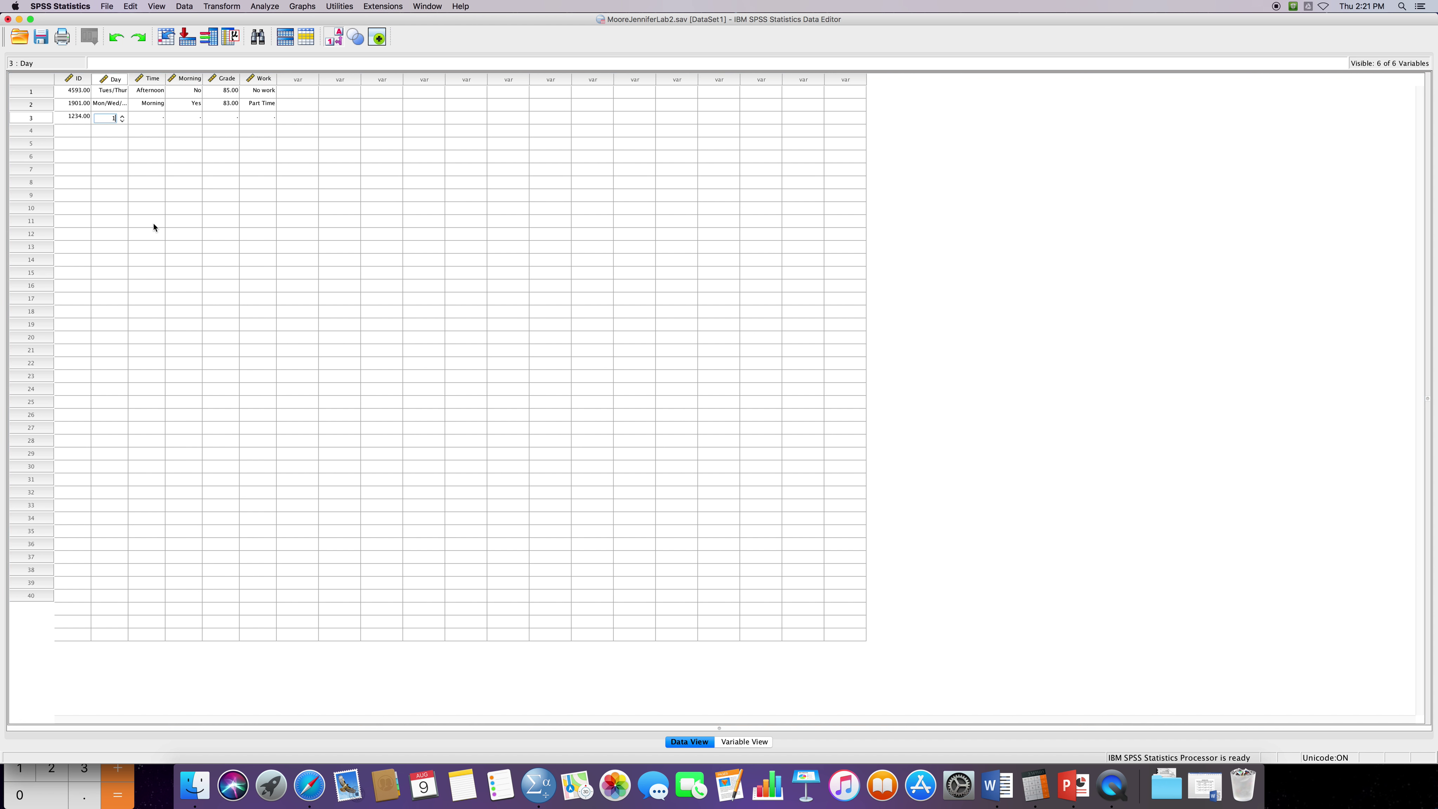
key("Tab")
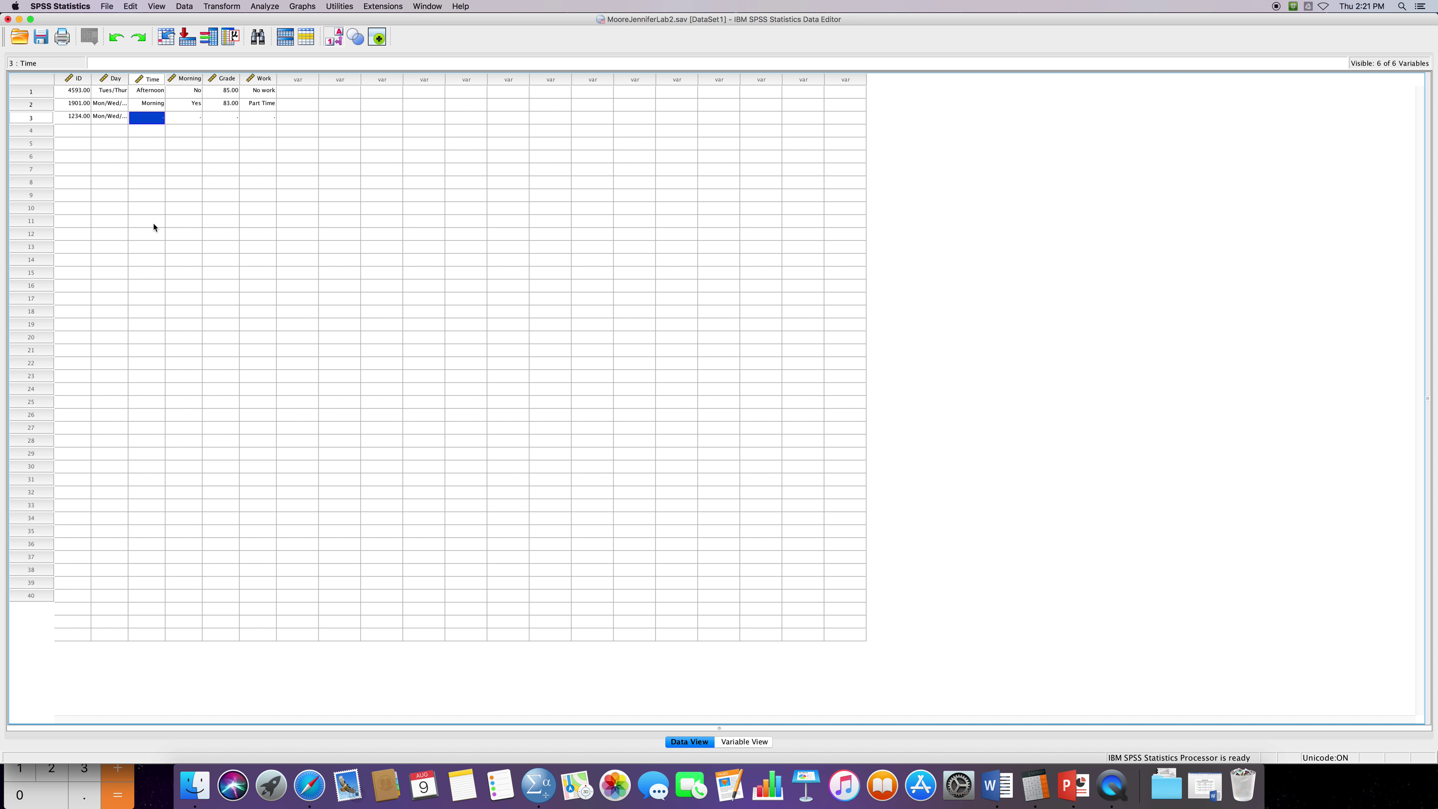
type("1")
key("Tab")
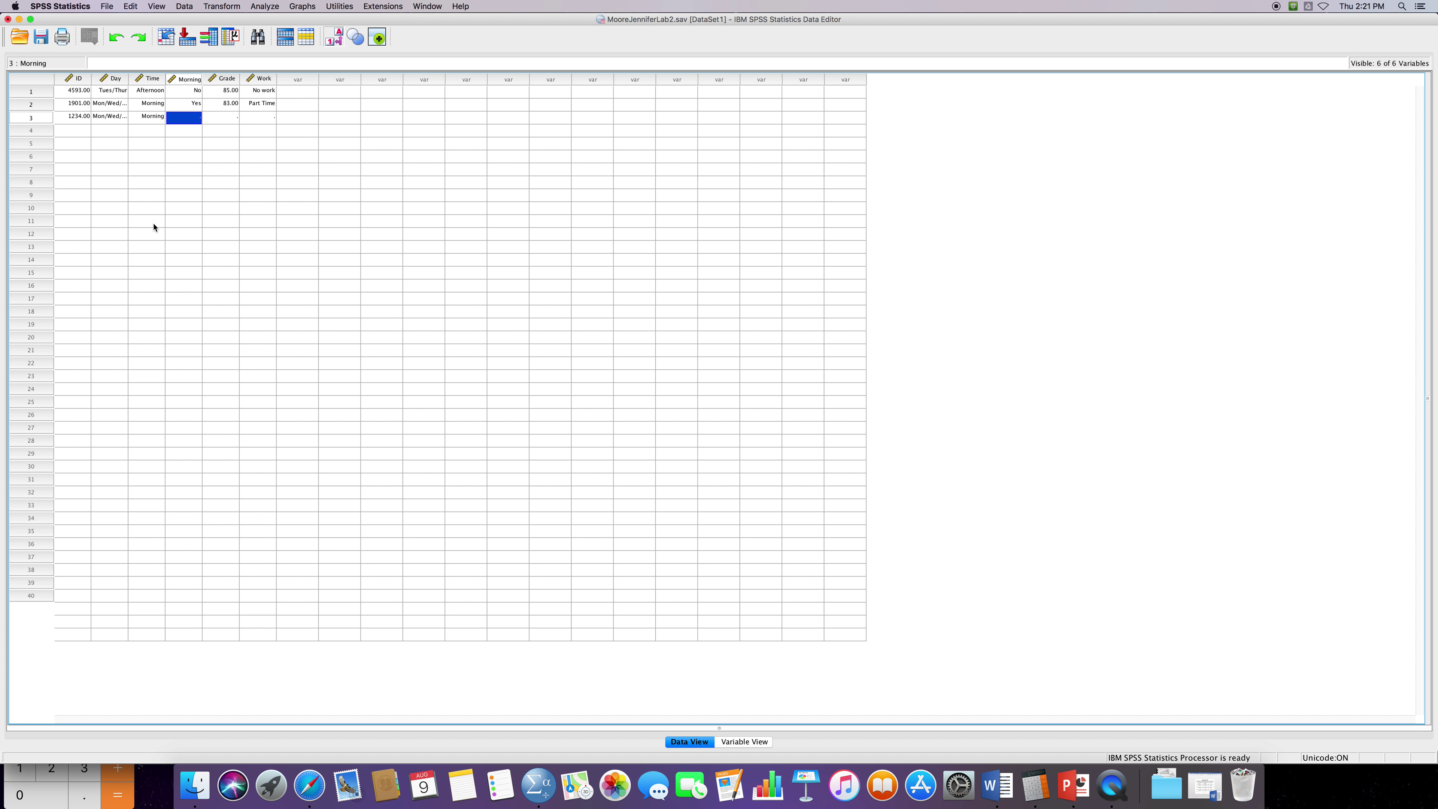
type("0")
key("Tab")
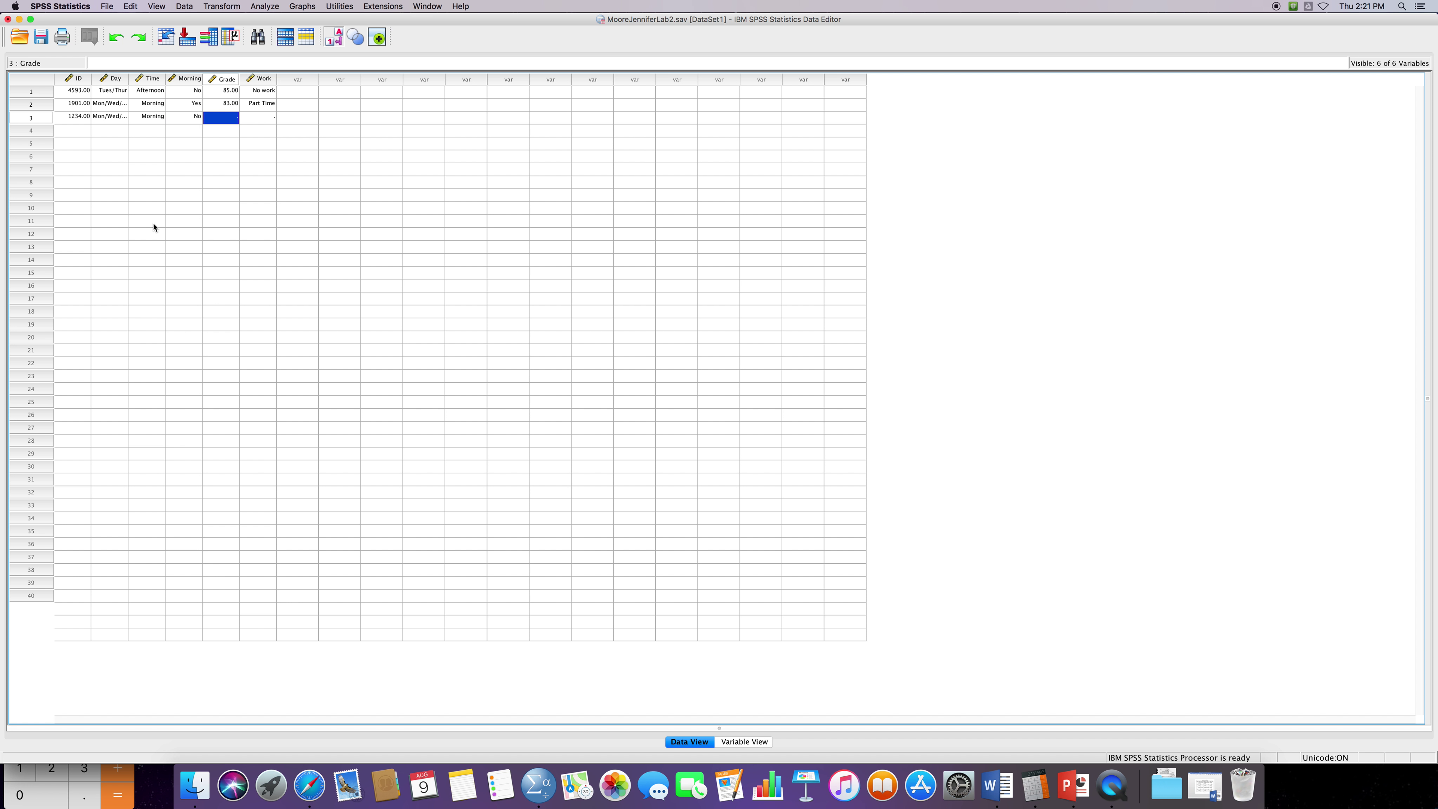
type("93")
key("Tab")
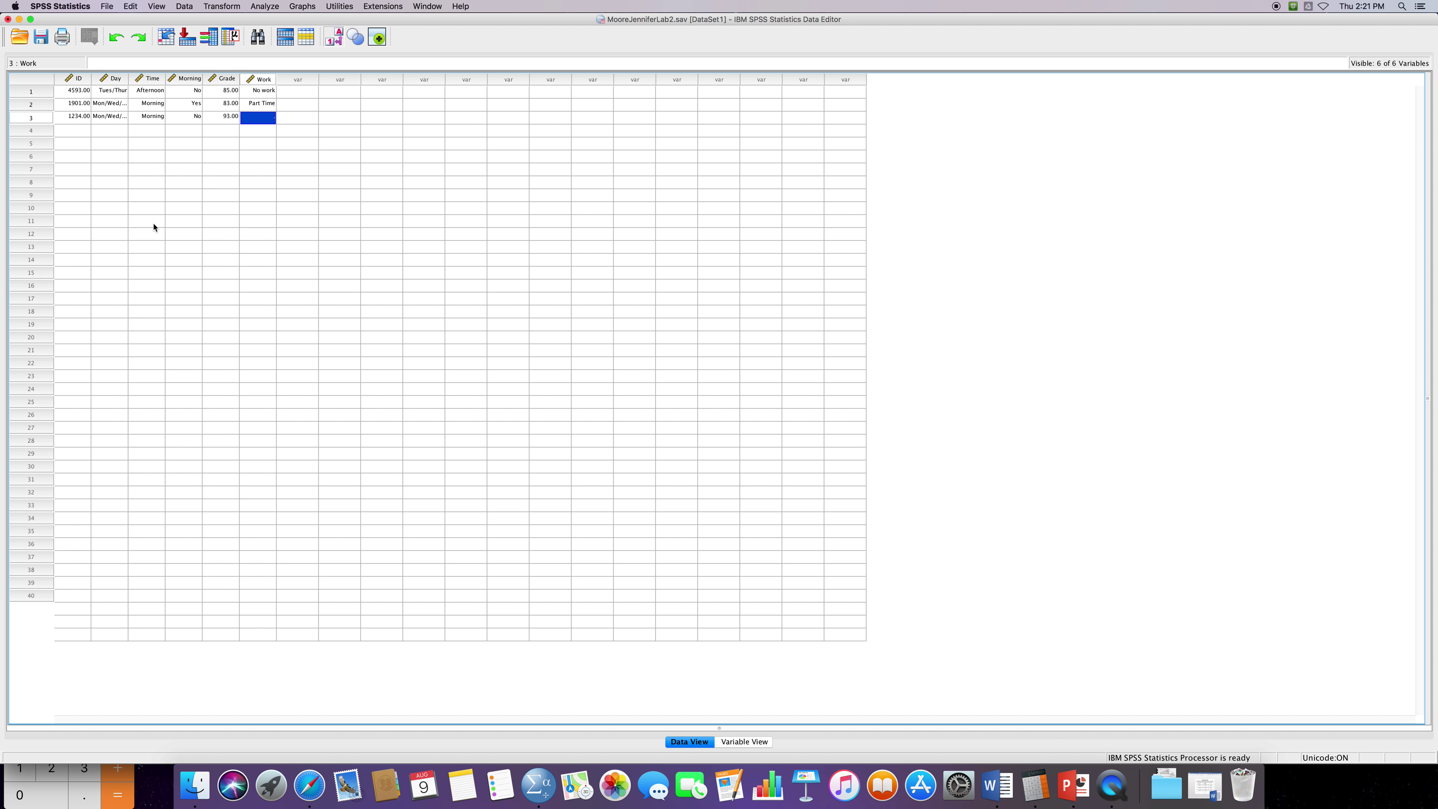
type("2")
key("Return")
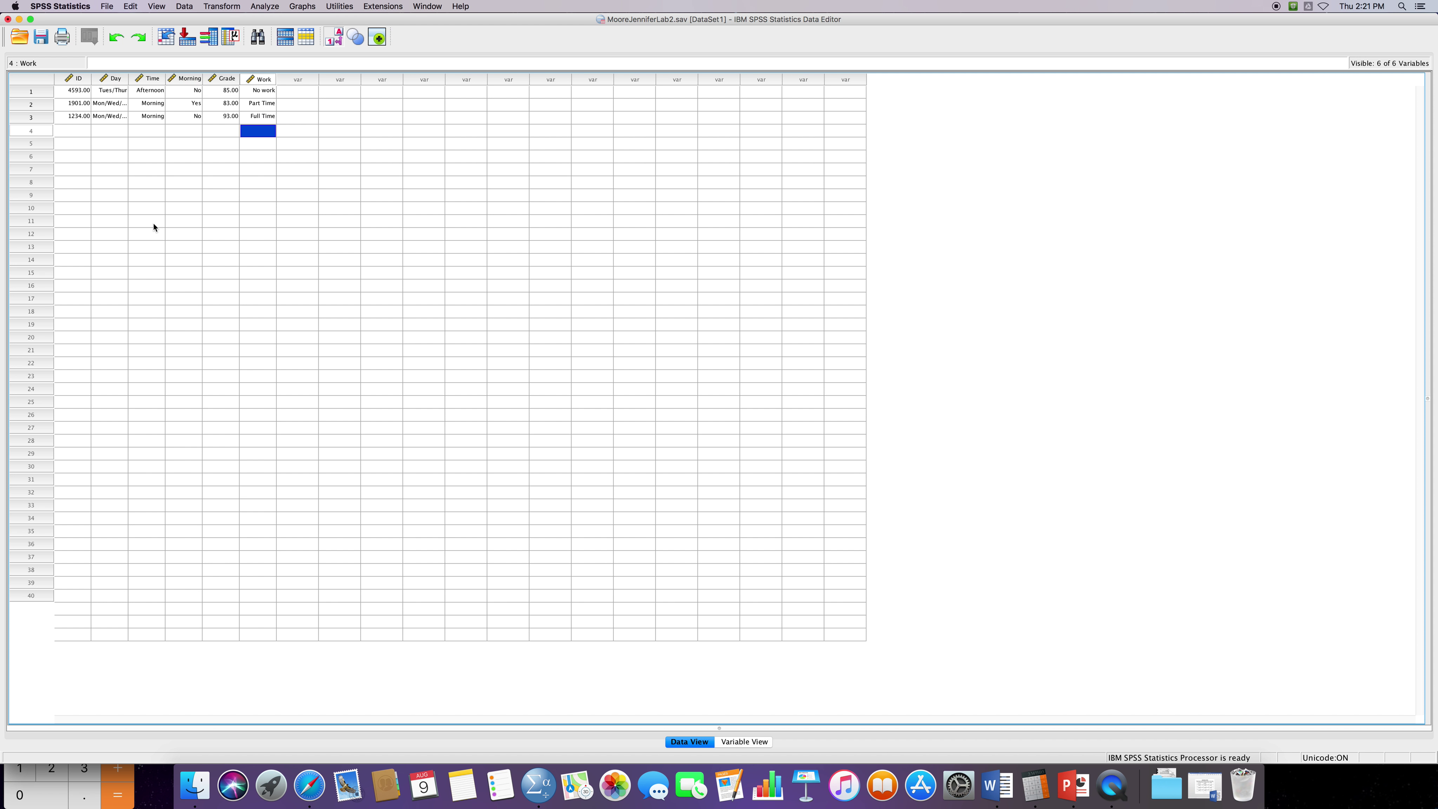